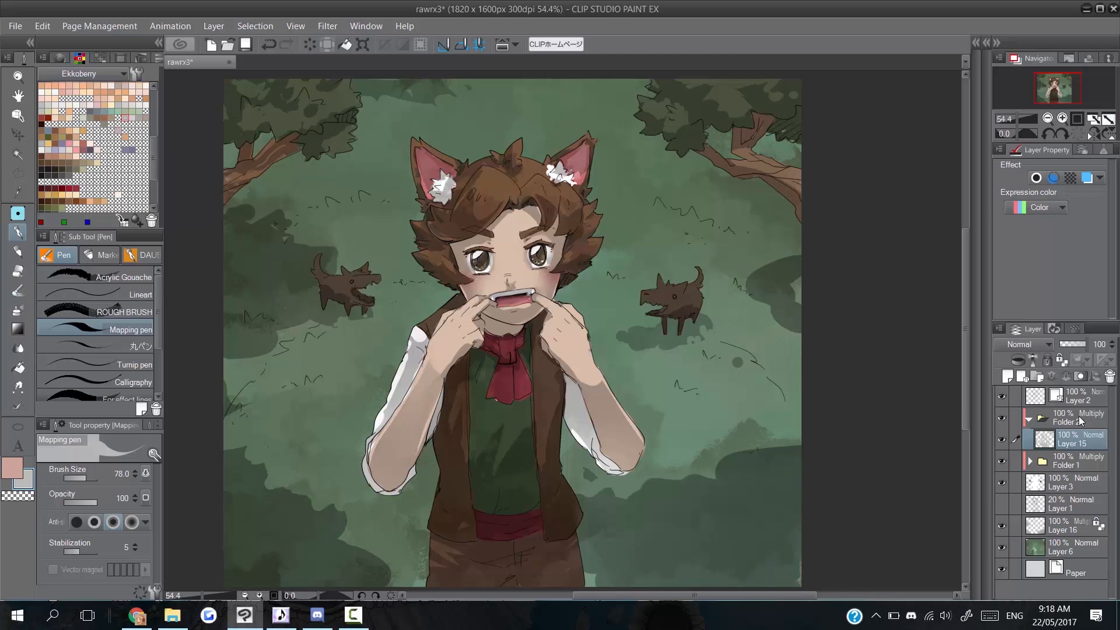
Toggle Folder 2's shading off and back on to compare the look.
click(1080, 420)
click(1000, 419)
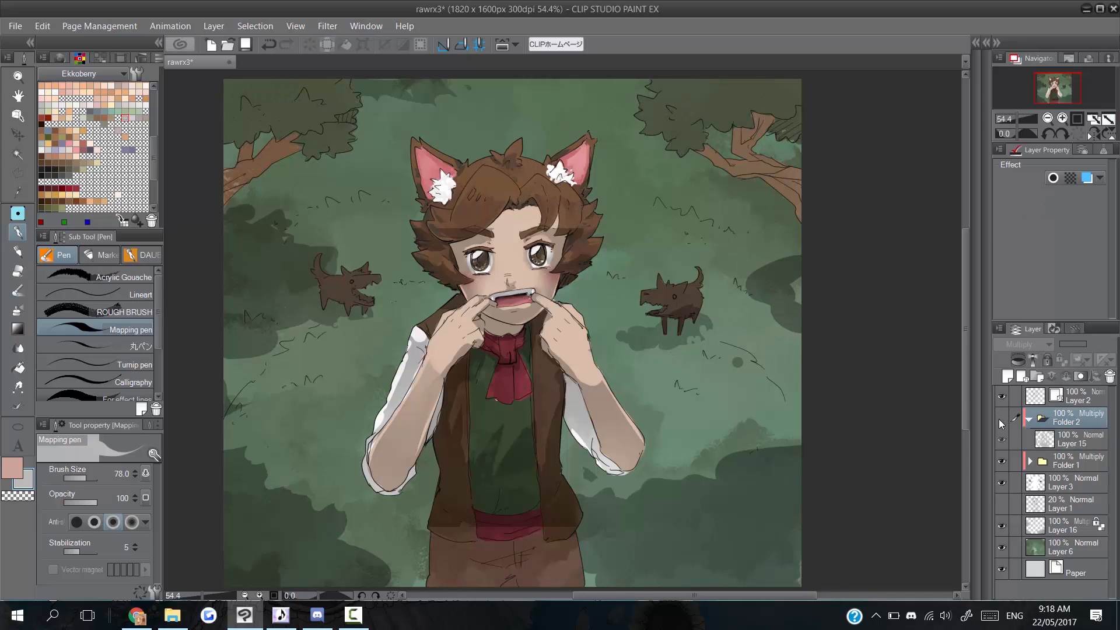
click(1001, 419)
Compare Layer 15's shading on and off, show the colour wheel, and hide Multiply Layer 16.
click(1014, 445)
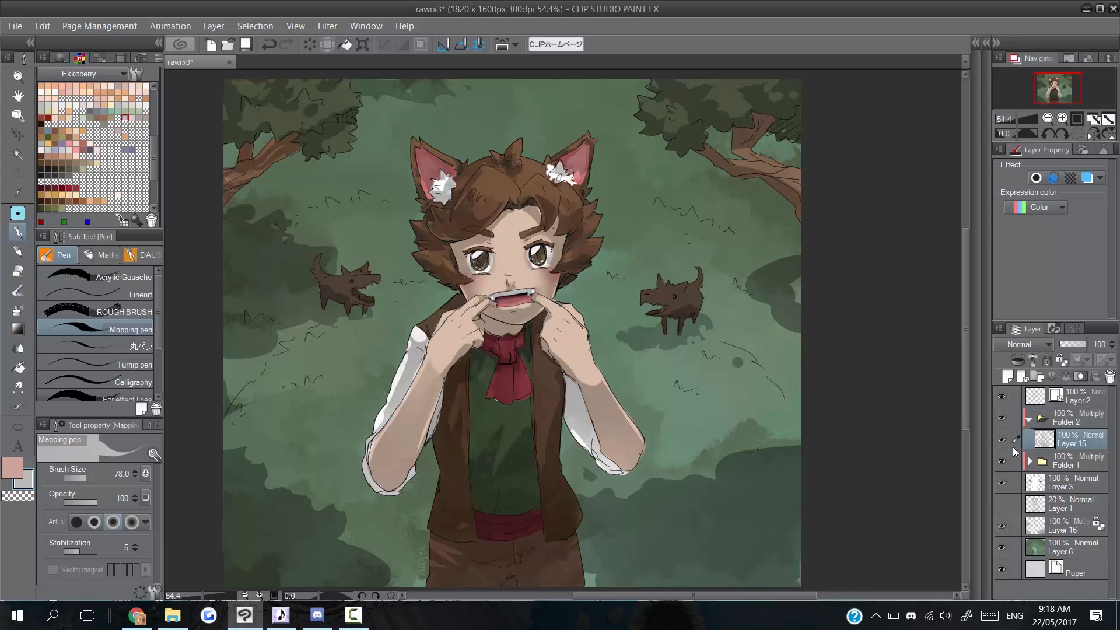
click(1001, 447)
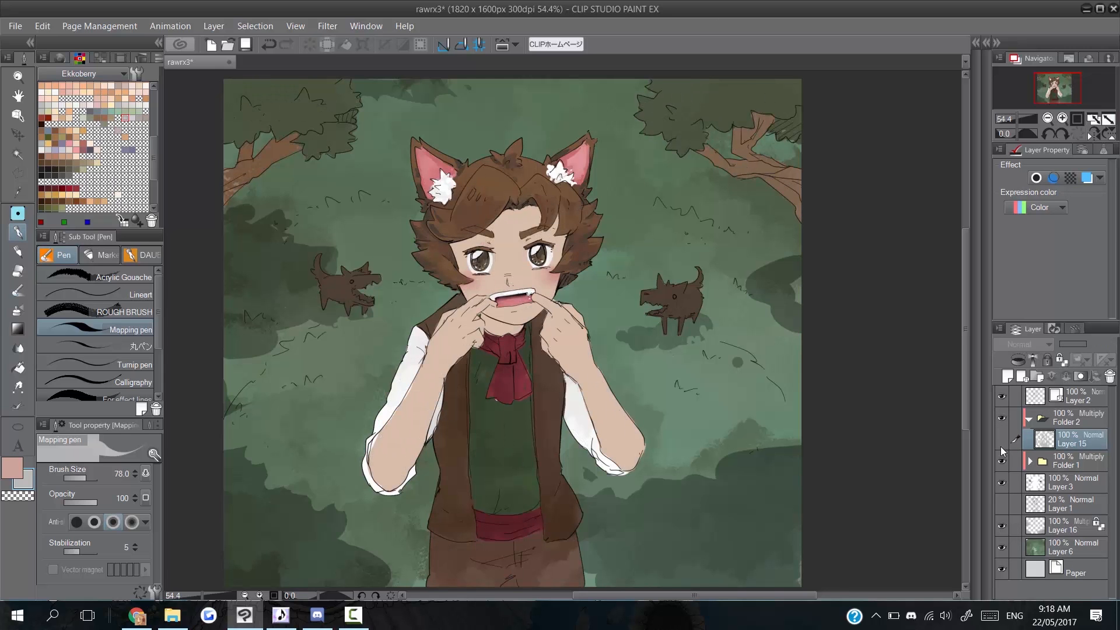
click(1001, 447)
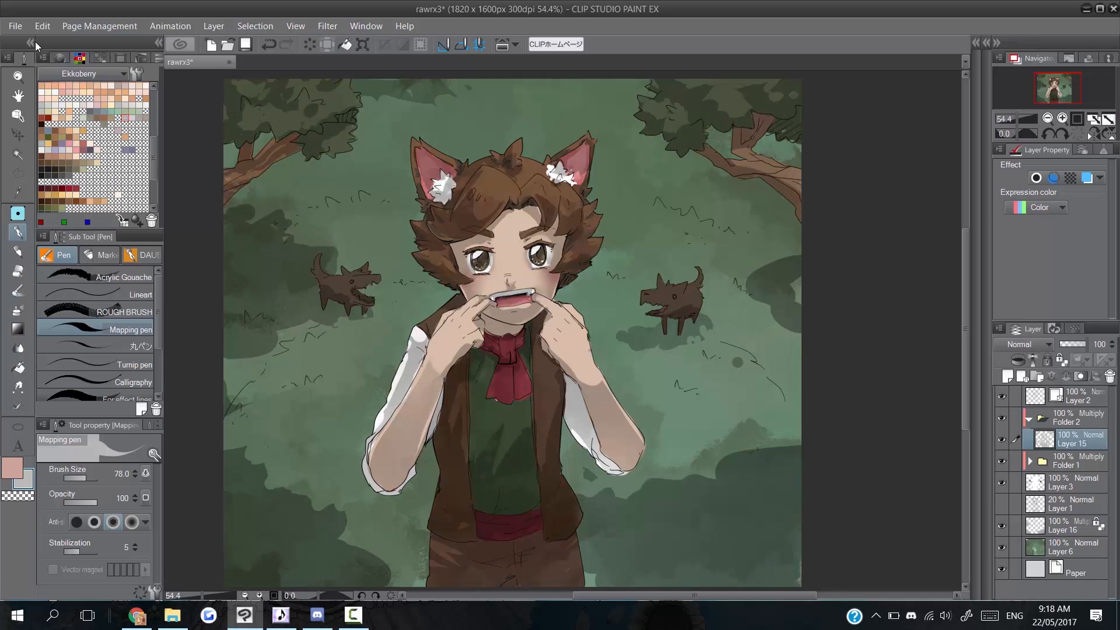
click(58, 59)
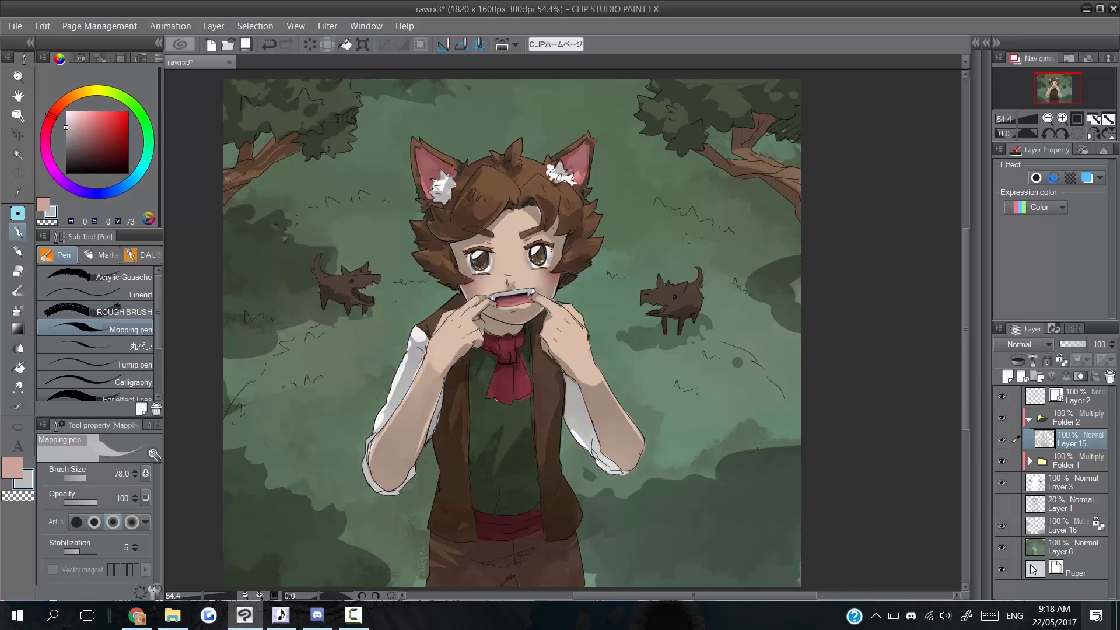
click(1003, 526)
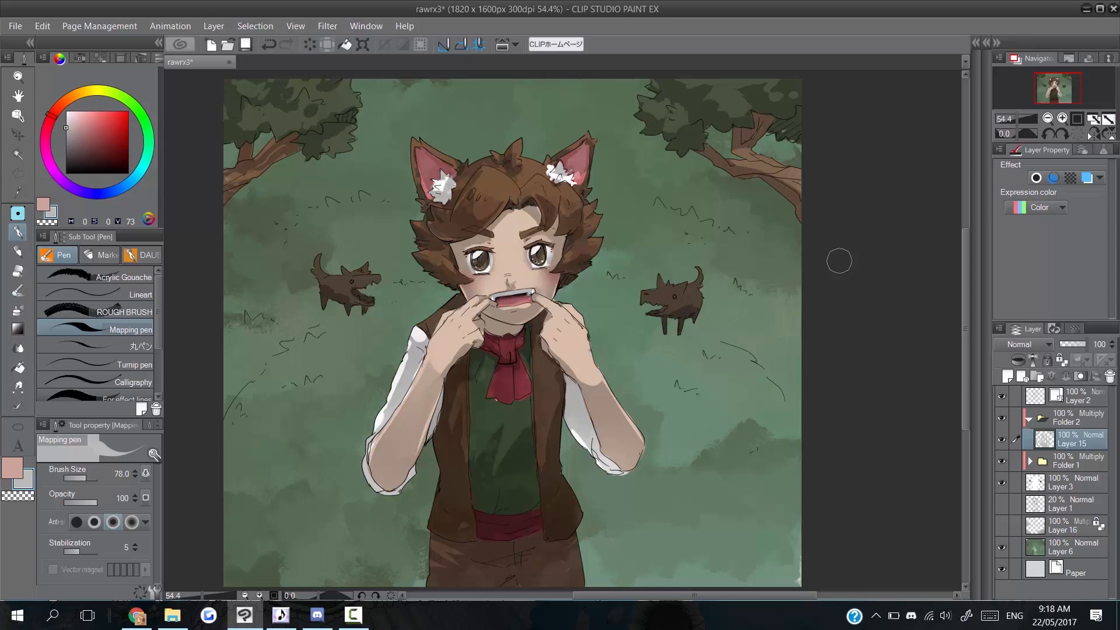
Create a new blank canvas.
click(16, 26)
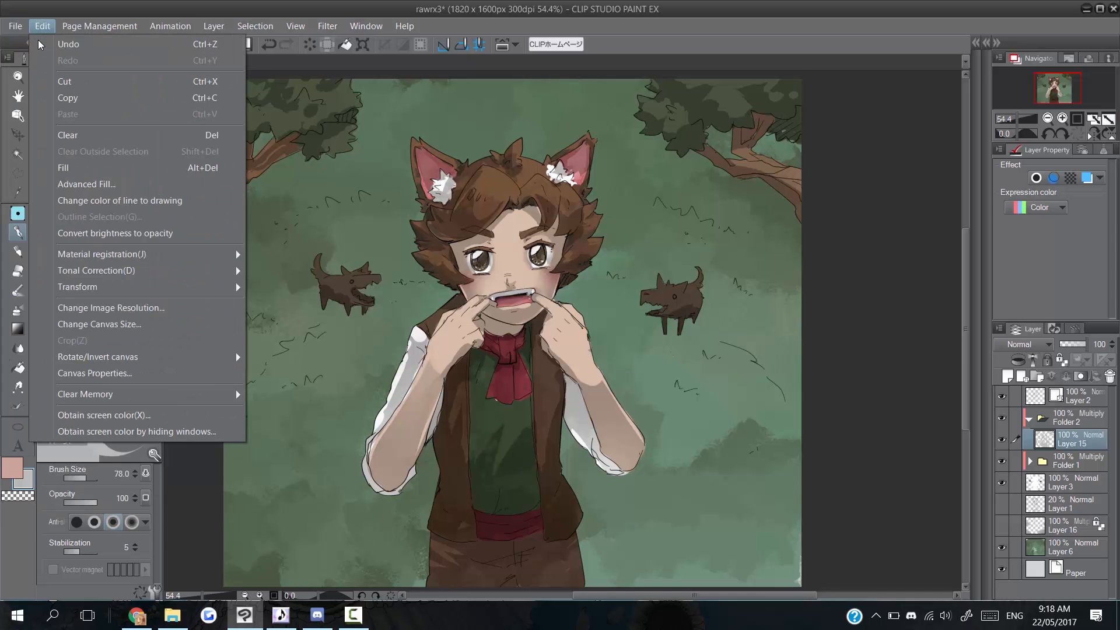
key(Escape)
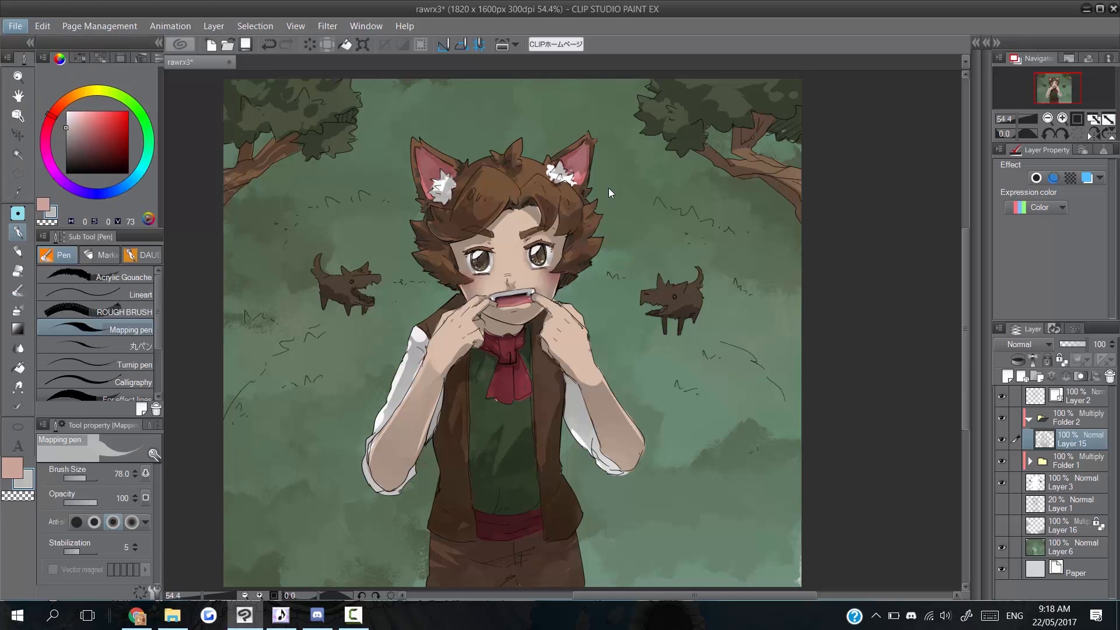
click(628, 136)
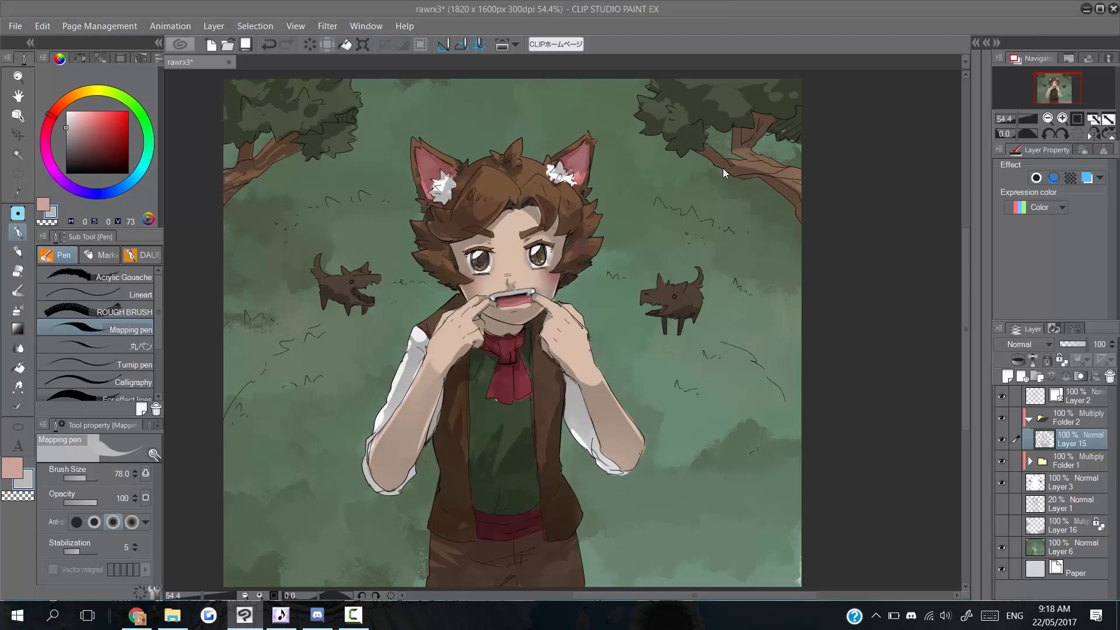
Pick red, enlarge the brush to 305.7, and add a Layer 2 set to Multiply.
click(128, 112)
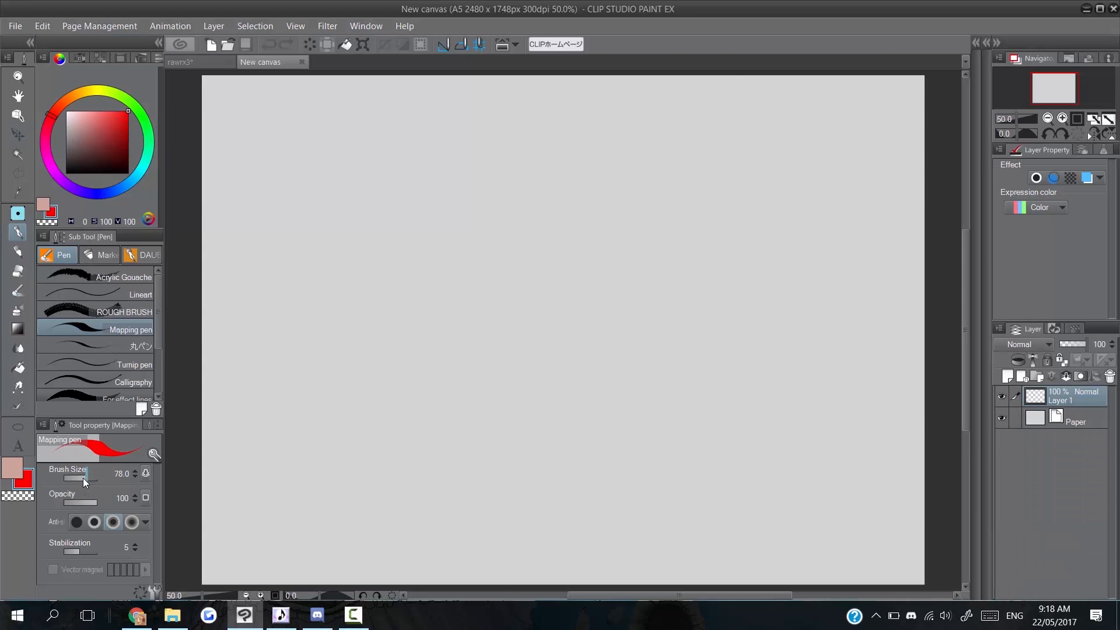
drag(84, 482, 91, 480)
click(1008, 377)
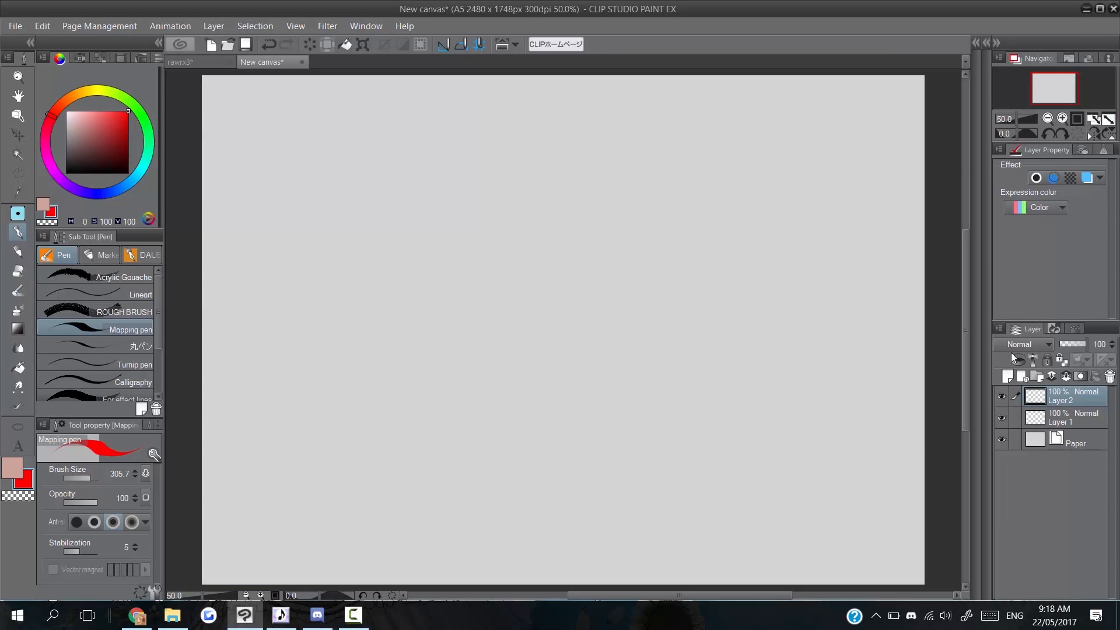
click(1012, 345)
click(999, 42)
Paint a large pink blob (saturation 45, value 100) on Layer 1.
click(1071, 420)
mouse_move(469, 252)
mouse_down()
mouse_move(487, 295)
mouse_move(502, 274)
mouse_move(452, 318)
mouse_move(426, 270)
mouse_up()
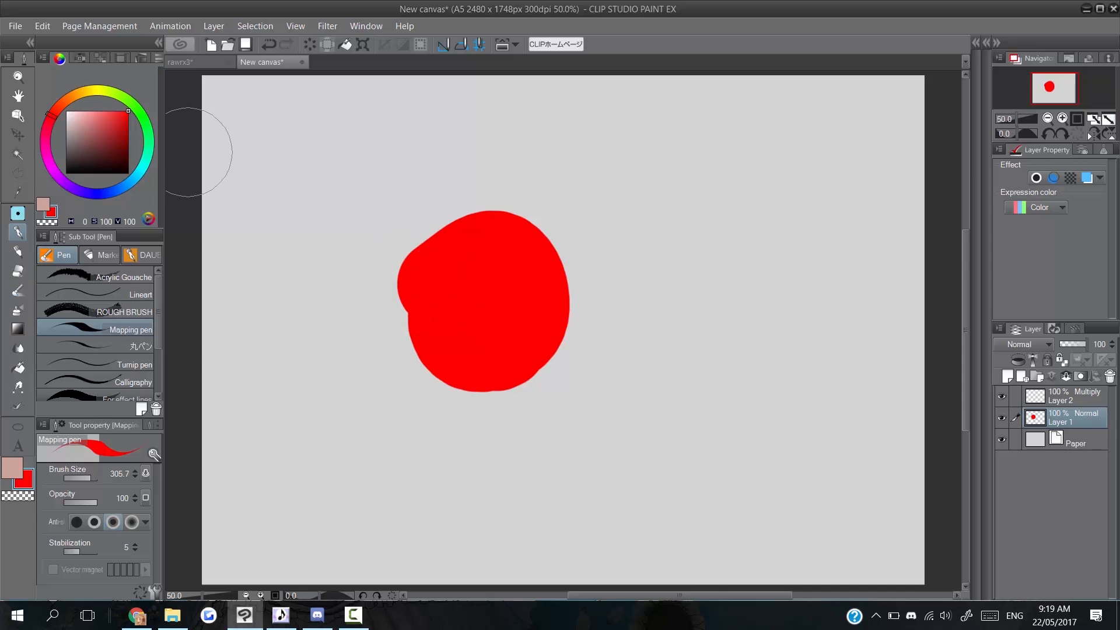
key(ctrl+z)
click(98, 111)
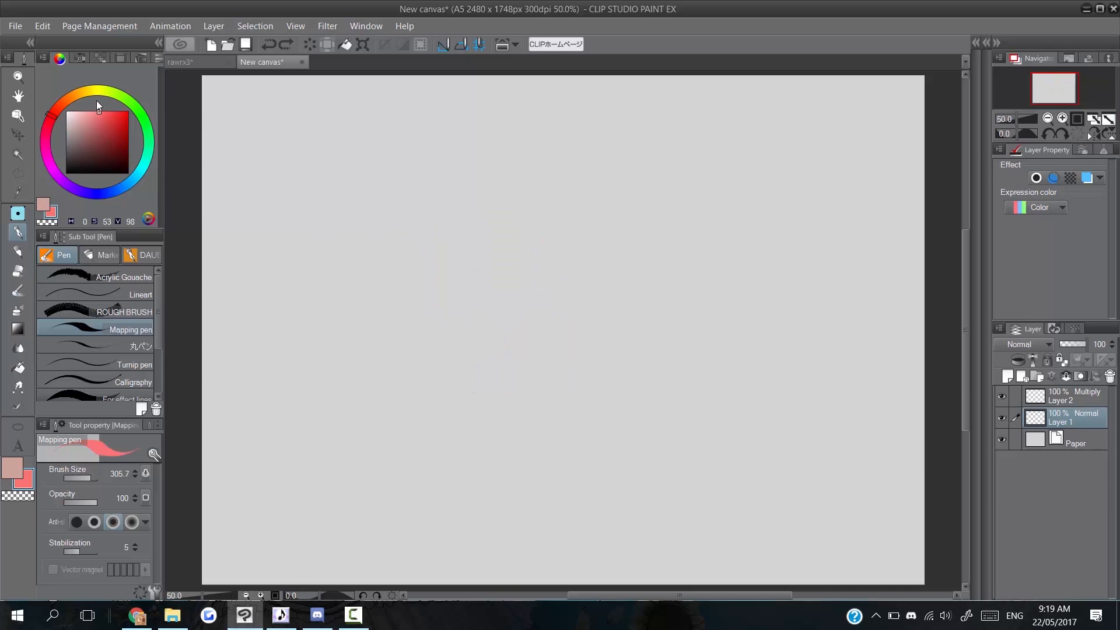
click(94, 110)
mouse_move(471, 326)
mouse_down()
mouse_move(430, 321)
mouse_move(468, 300)
mouse_move(465, 350)
mouse_move(442, 267)
mouse_move(474, 359)
mouse_up()
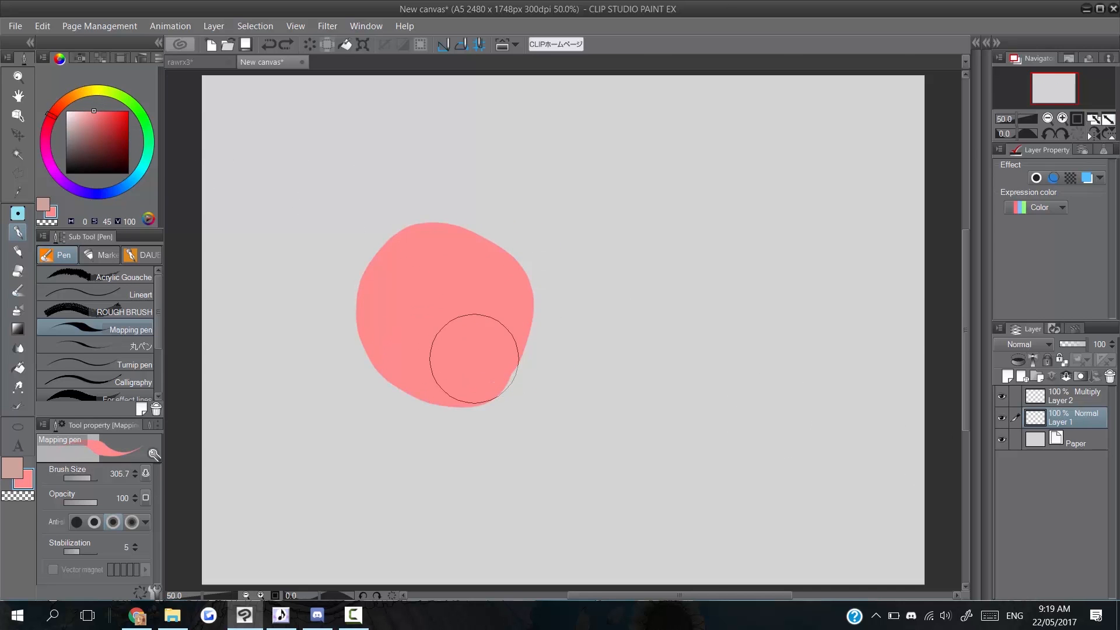
Paint an orange blob overlapping the pink one on the Multiply Layer 2.
click(1063, 404)
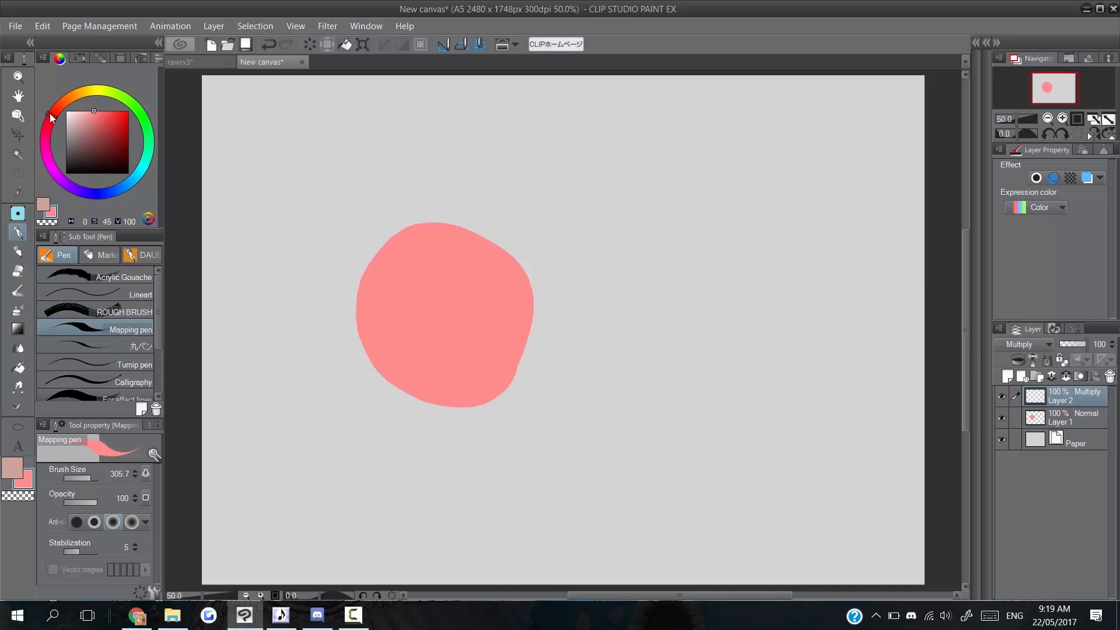
drag(51, 117, 64, 103)
click(101, 117)
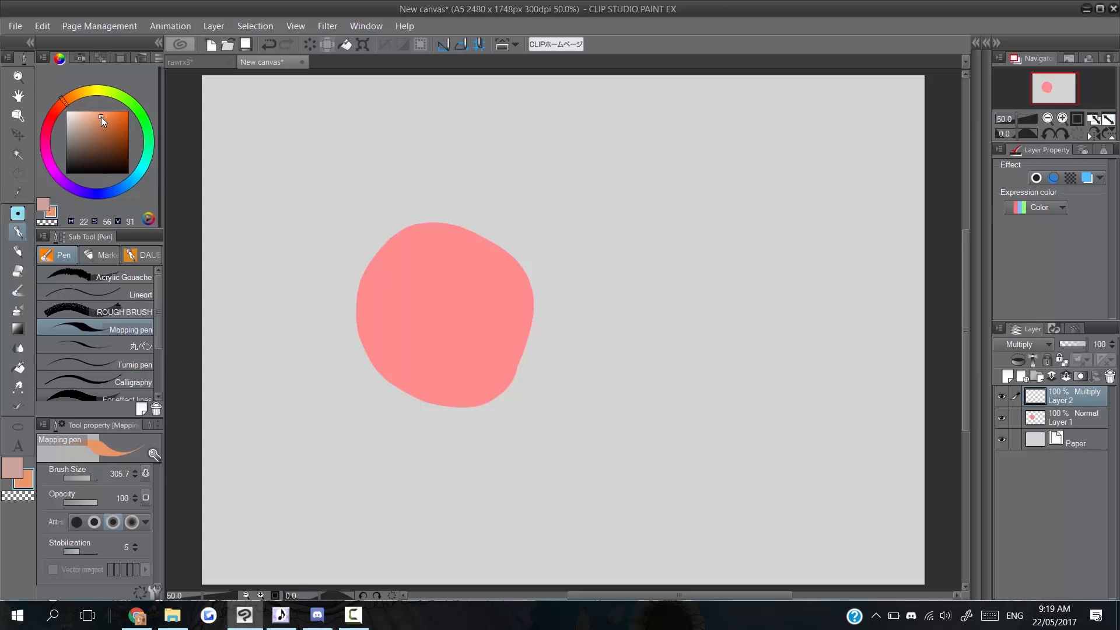
mouse_move(493, 310)
mouse_down()
mouse_move(513, 258)
mouse_move(528, 362)
mouse_move(507, 297)
mouse_move(543, 281)
mouse_up()
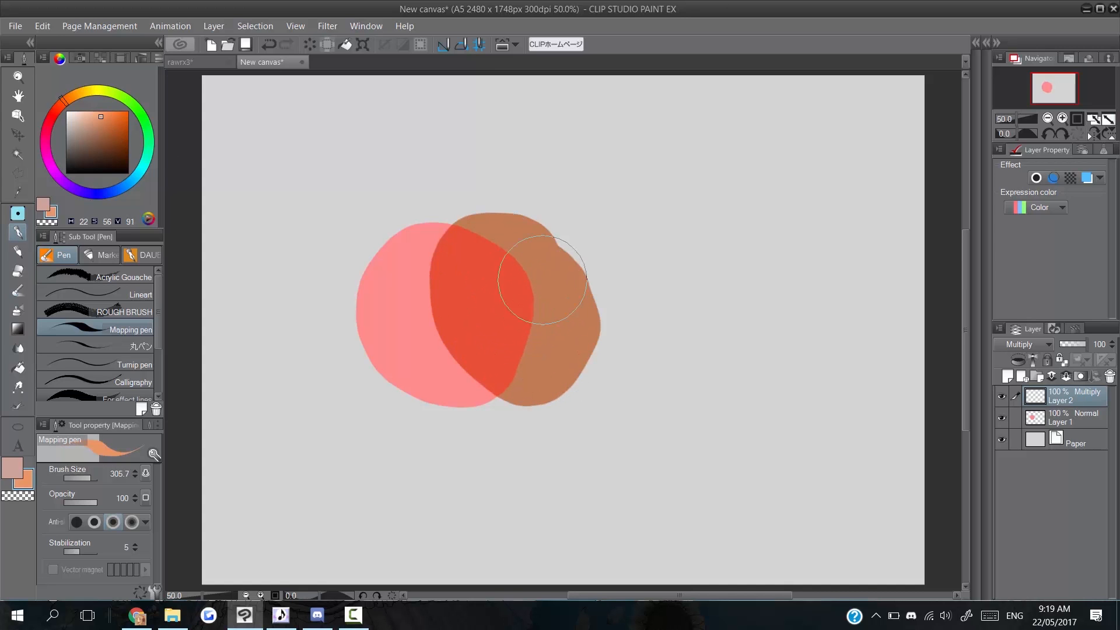
Set the Paper layer colour to white and reselect Layer 1.
click(1073, 441)
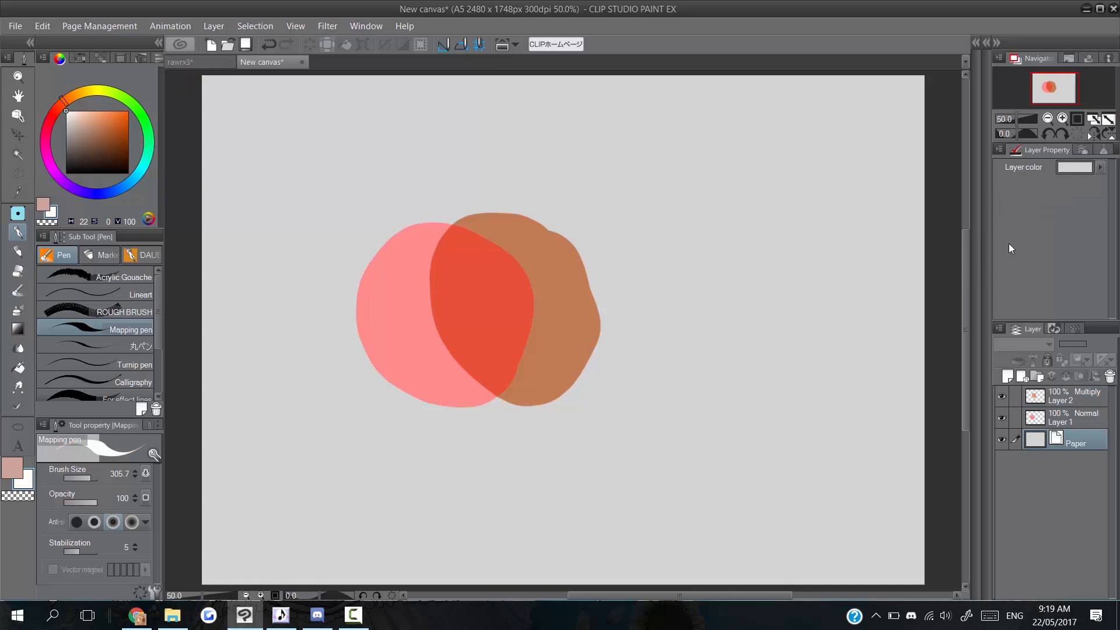
click(1098, 164)
click(1066, 414)
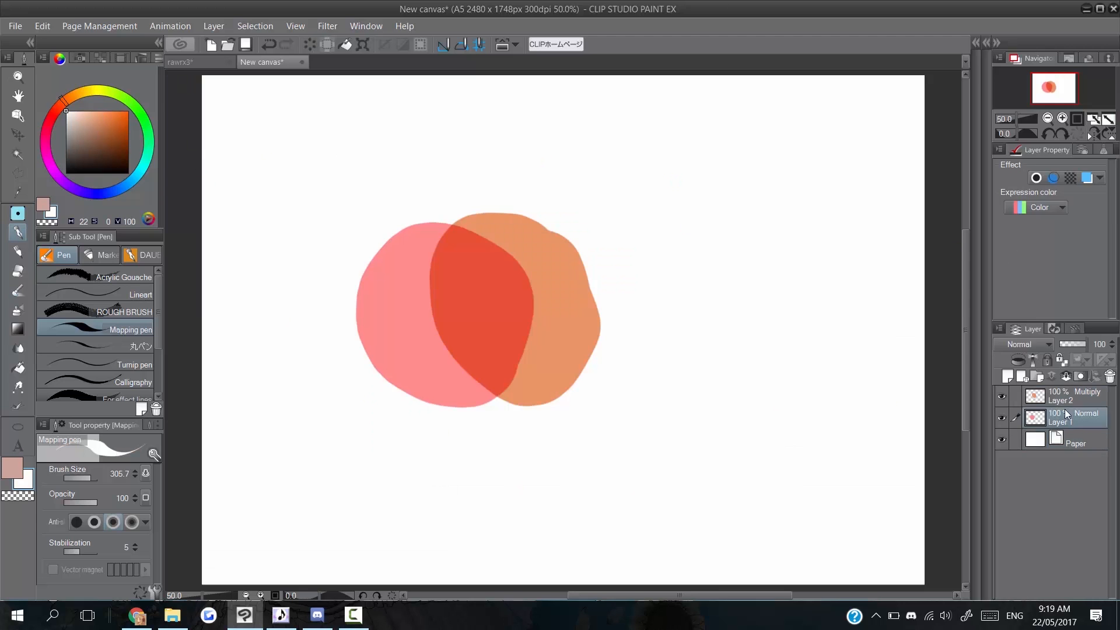
Eyedrop the pink, the orange and the red overlap, then return to the rawrx3 document.
click(1064, 397)
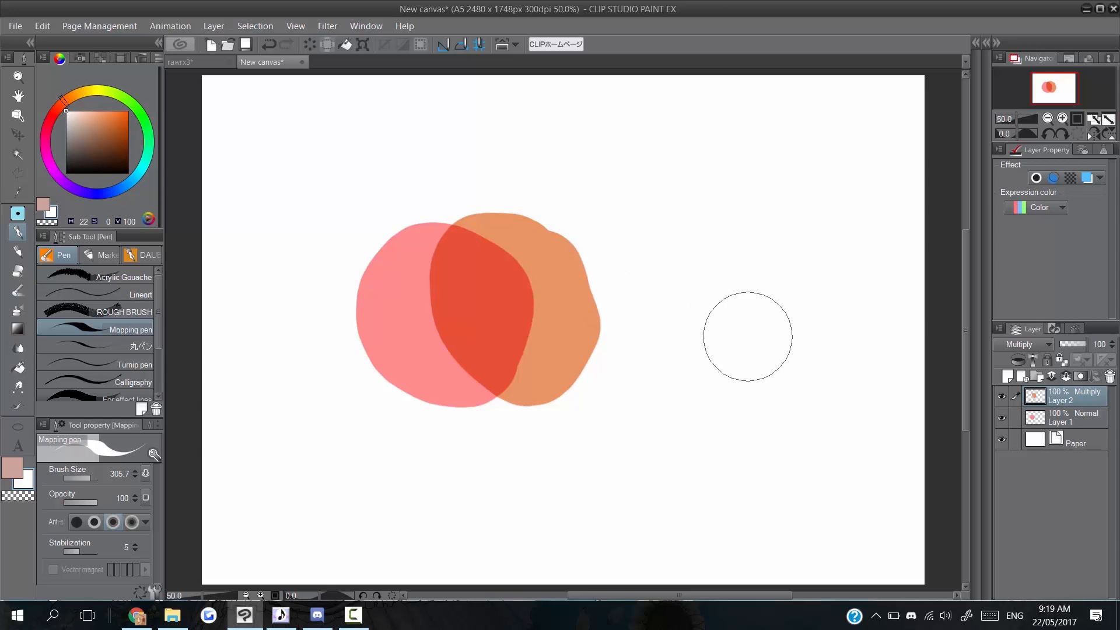
alt+click(410, 299)
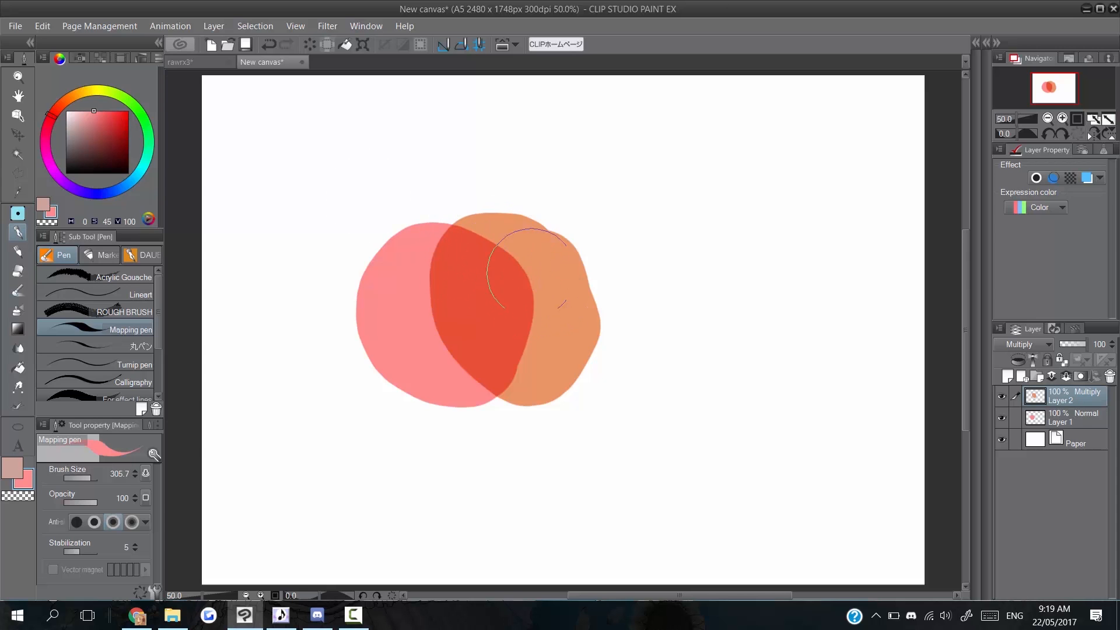
alt+click(576, 302)
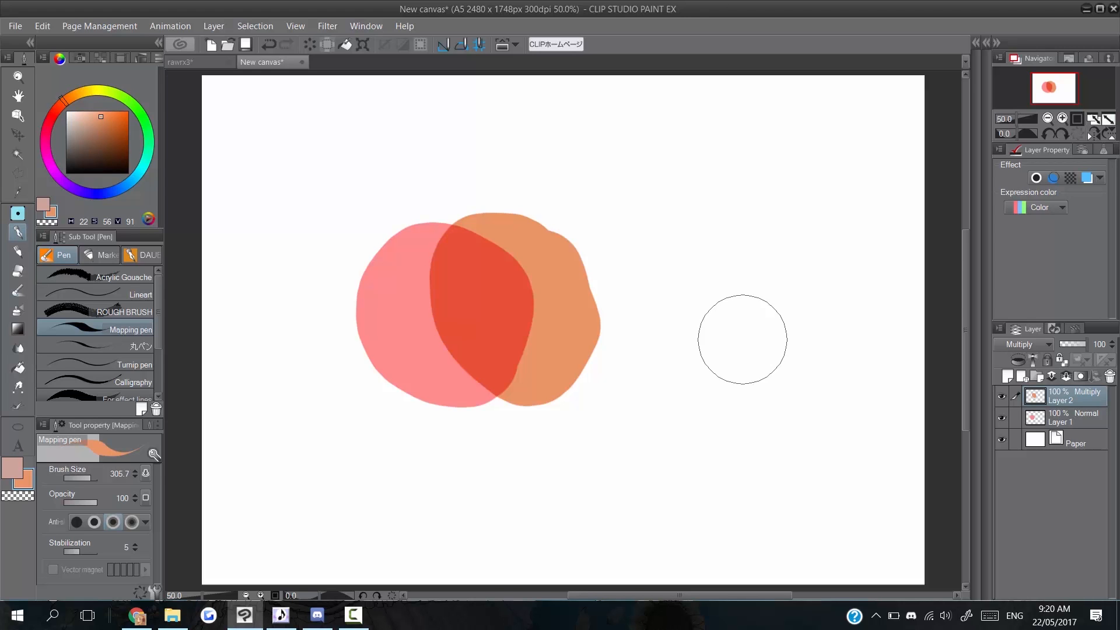
alt+click(480, 317)
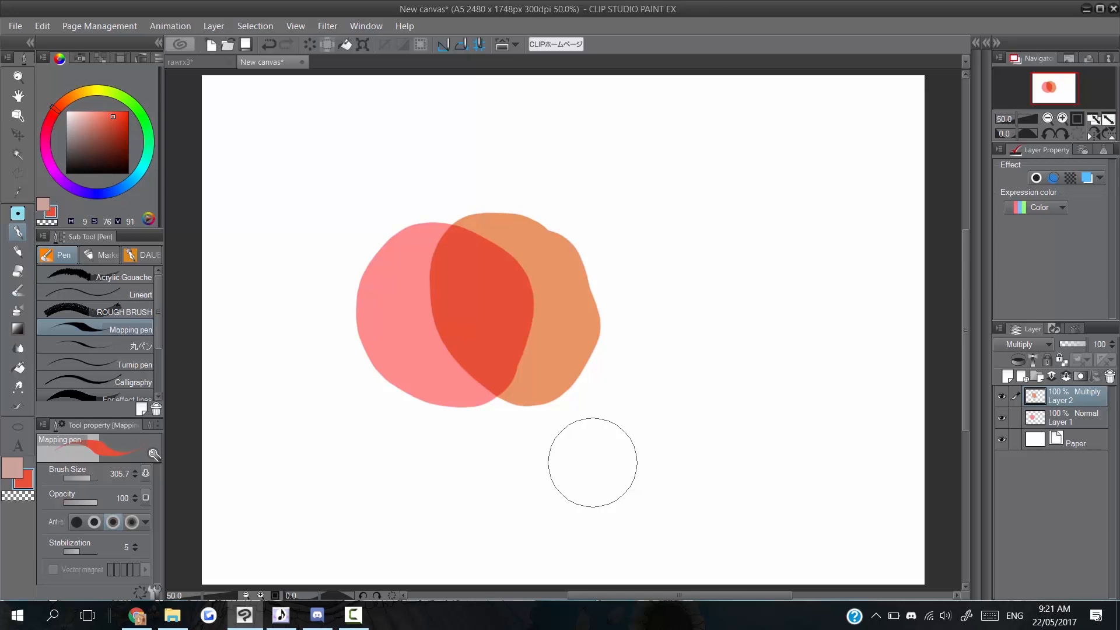
click(186, 61)
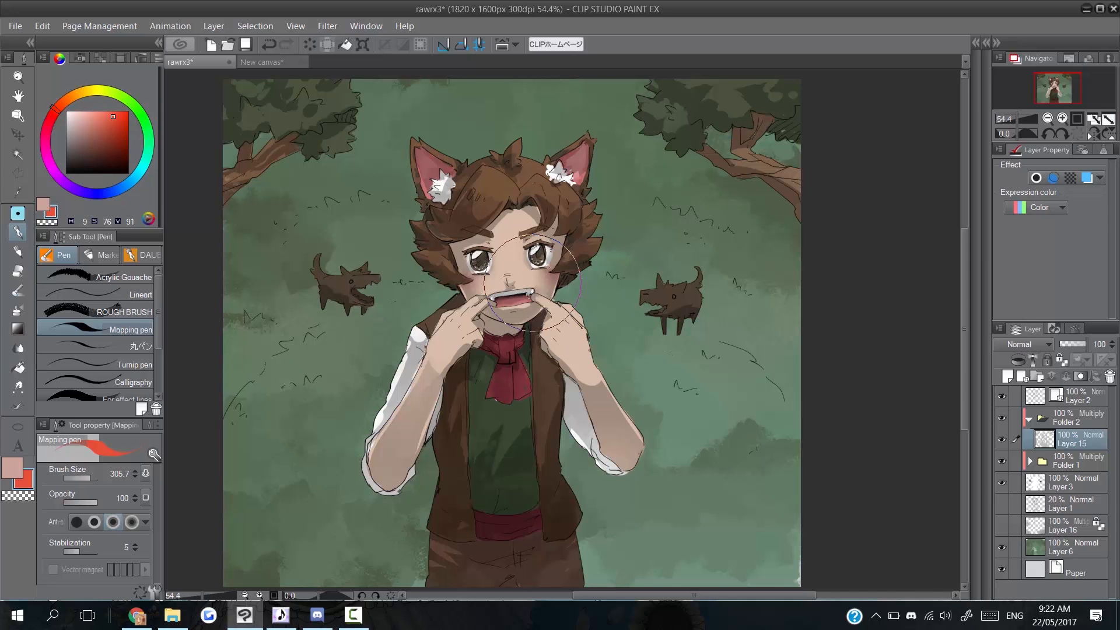
Sample the face and hairline repeatedly, settling on the light skin tone near the hairline.
alt+click(524, 229)
alt+click(520, 222)
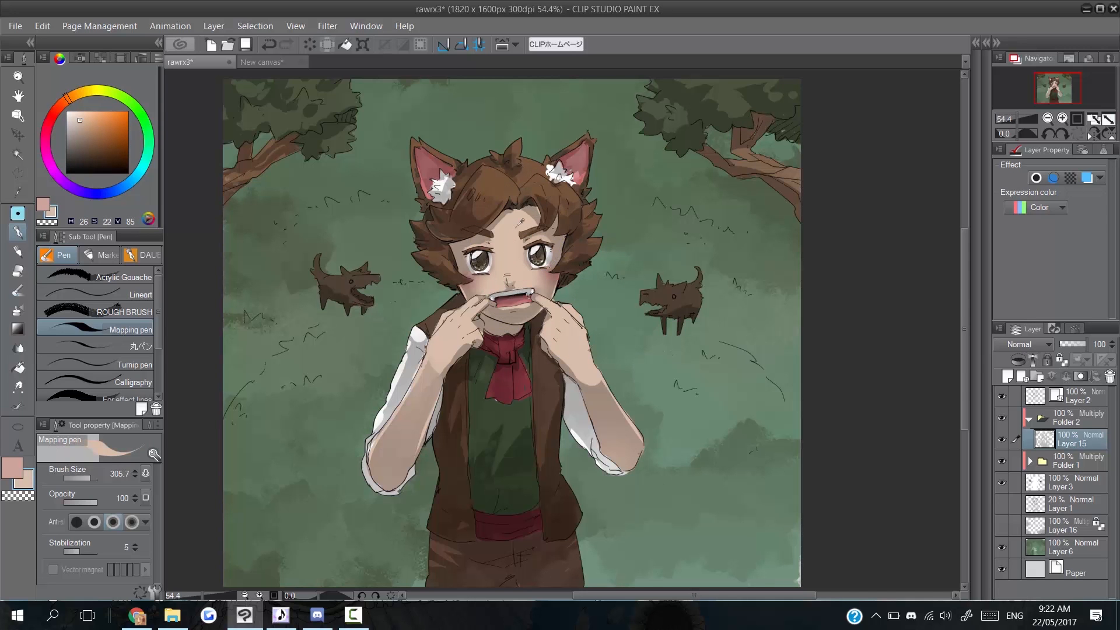
alt+click(533, 212)
alt+click(536, 212)
alt+click(536, 211)
alt+click(536, 212)
alt+click(535, 211)
alt+click(534, 212)
alt+click(532, 212)
alt+click(535, 210)
Hide Folder 2 and the Layer 2 line art, then try and undo wrapping Folder 1.
click(1031, 419)
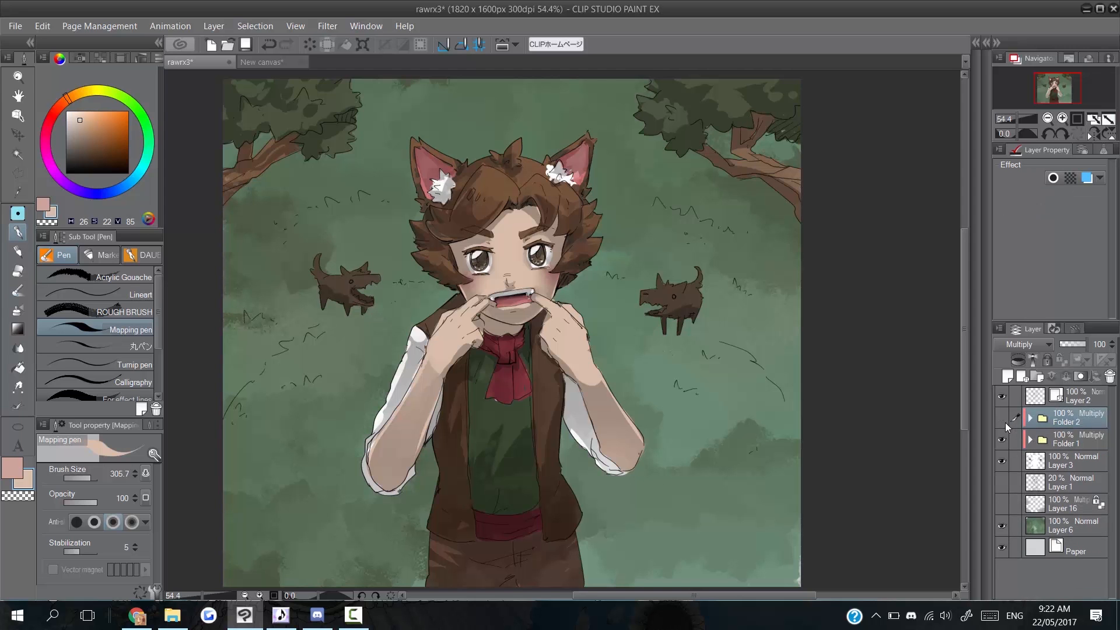
click(1002, 419)
click(1001, 396)
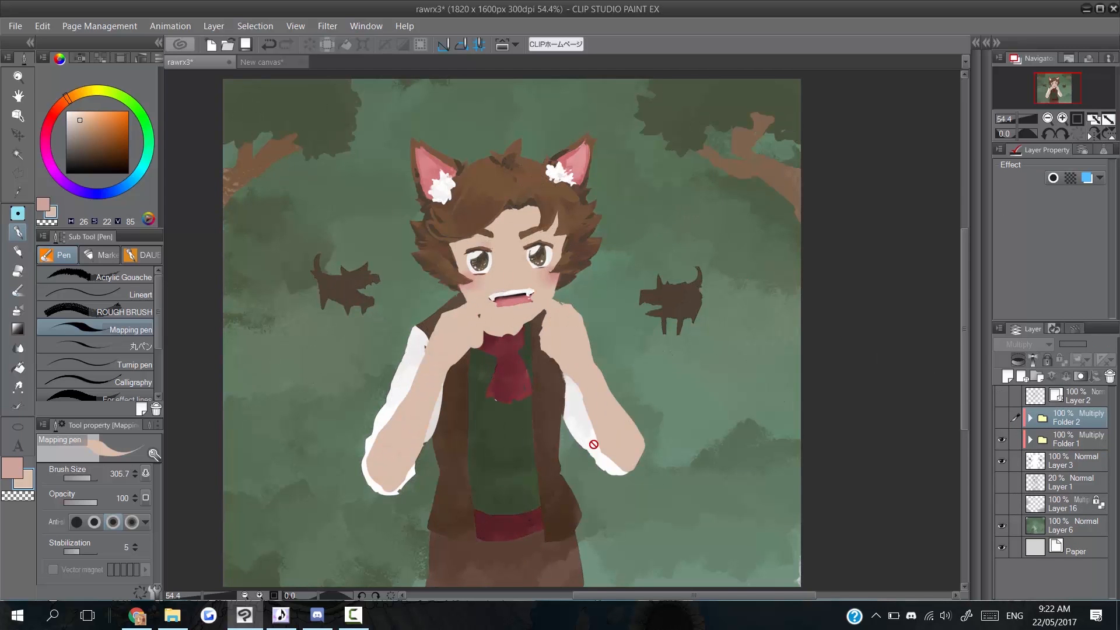
click(1071, 442)
right_click(1072, 443)
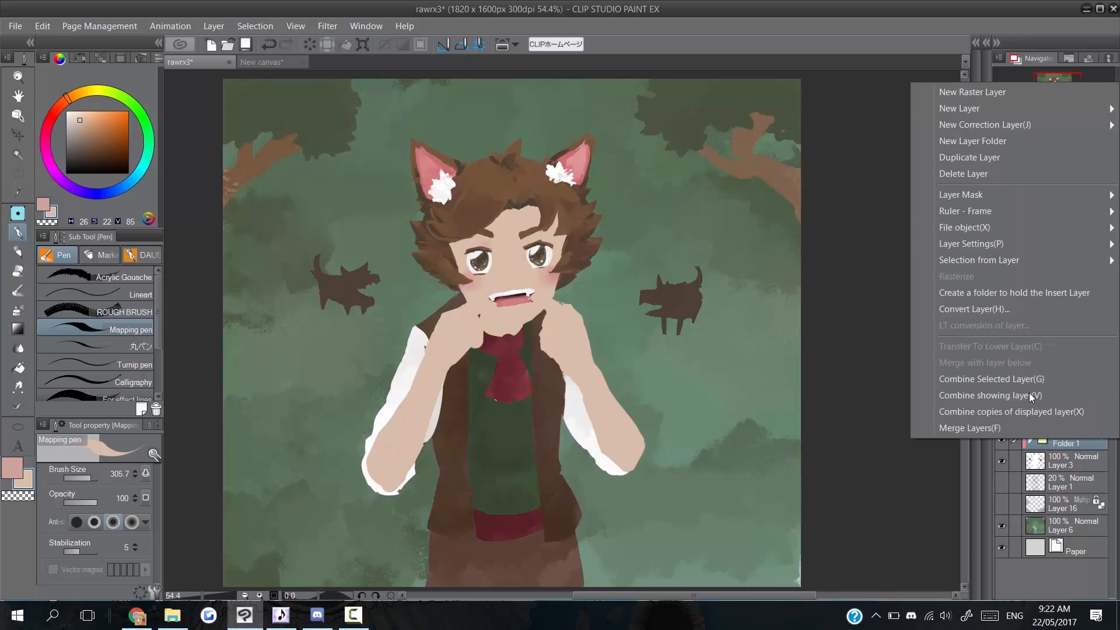
click(1038, 295)
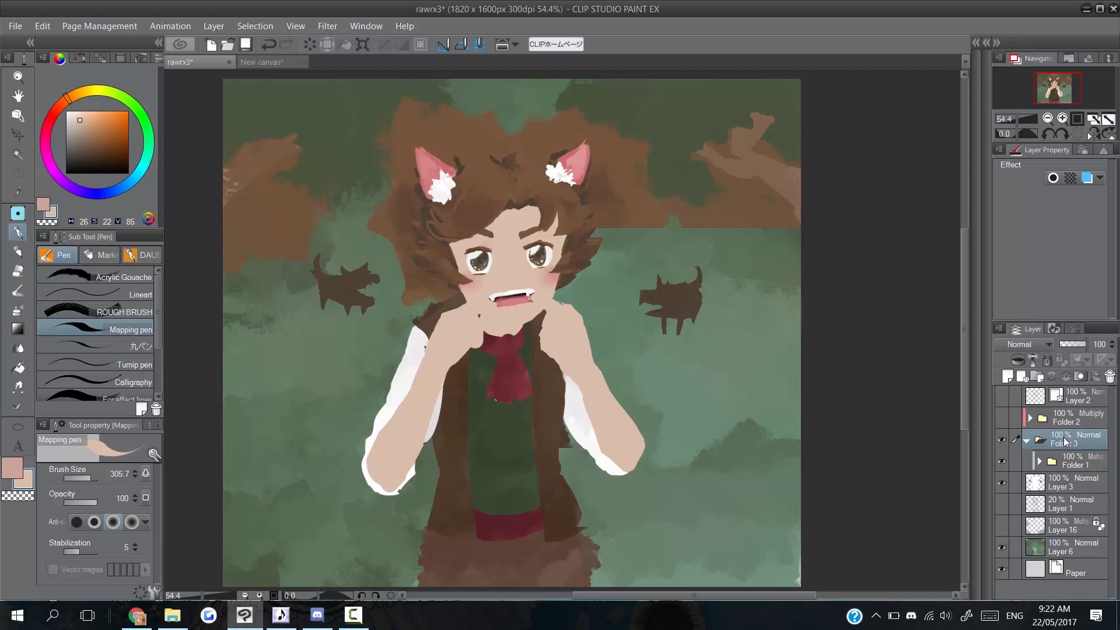
key(ctrl+z)
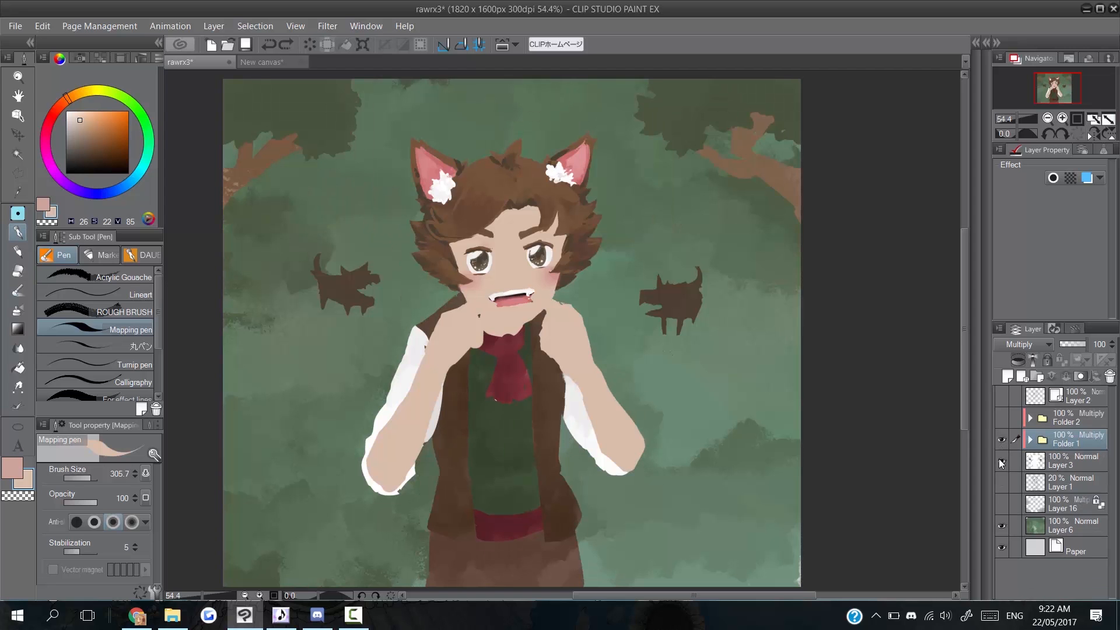
right_click(1063, 441)
click(1041, 416)
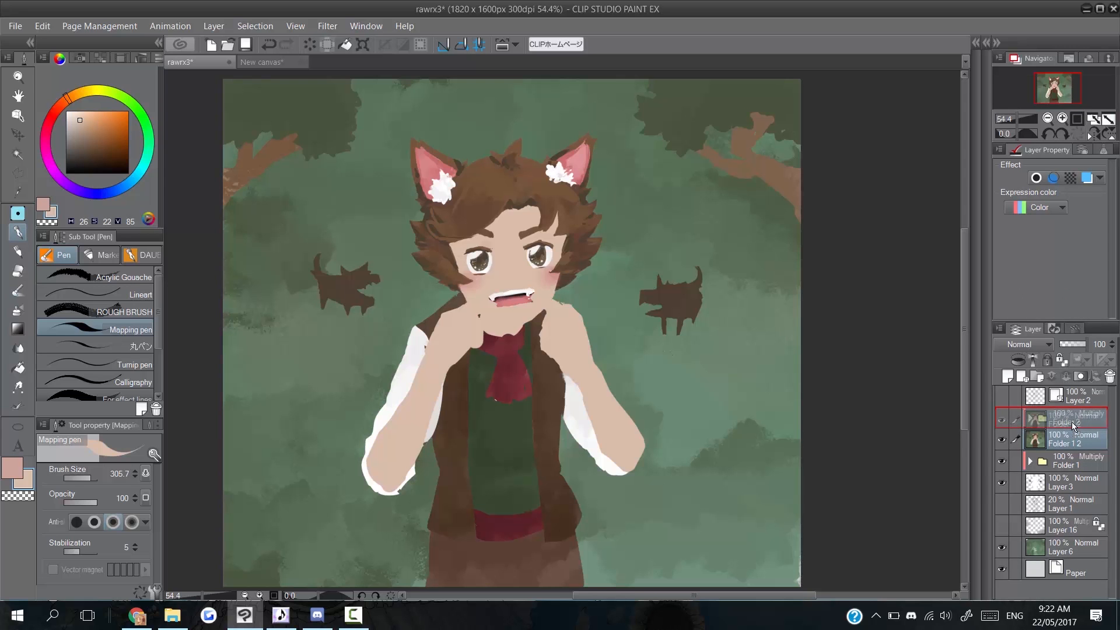
Move the Folder 1 2 copy to the top of Folder 2 and make Folder 2 visible.
drag(1074, 435, 1074, 419)
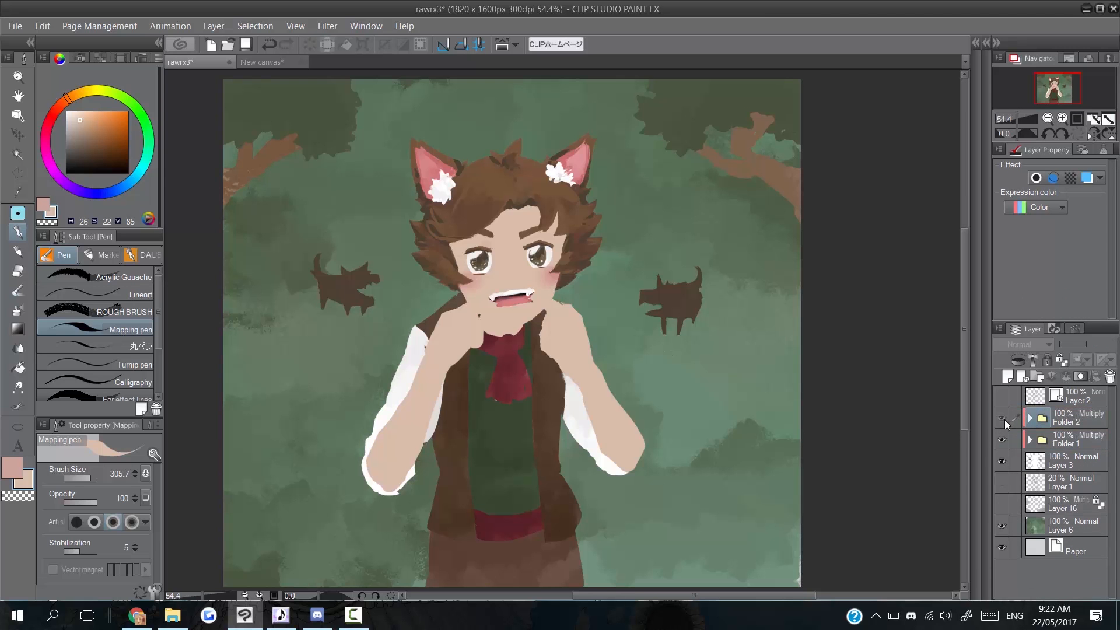
click(1004, 419)
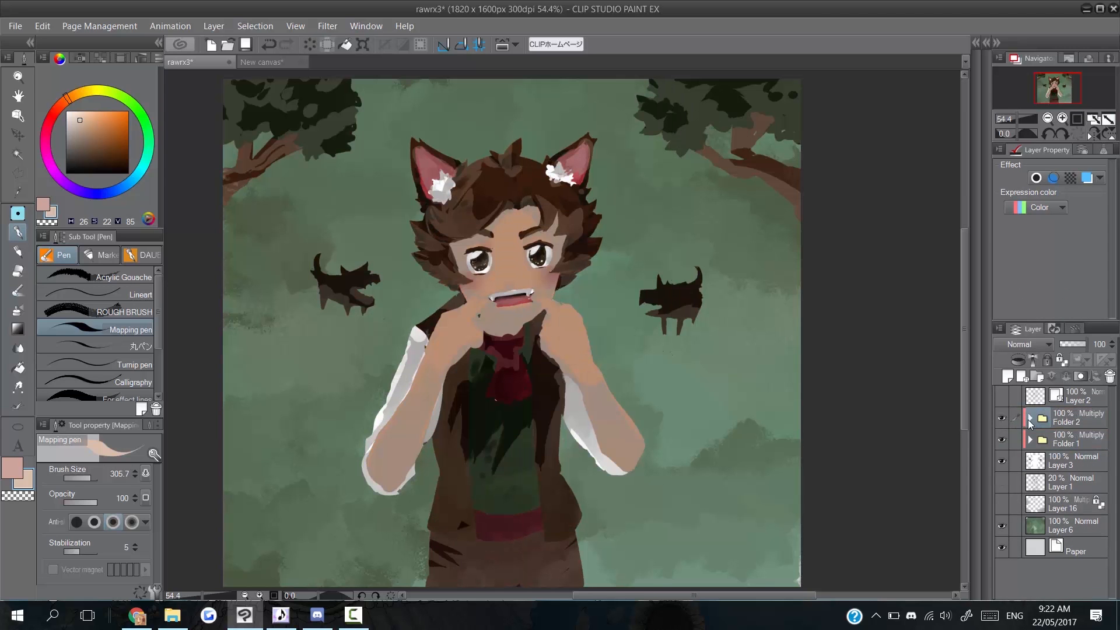
click(1029, 419)
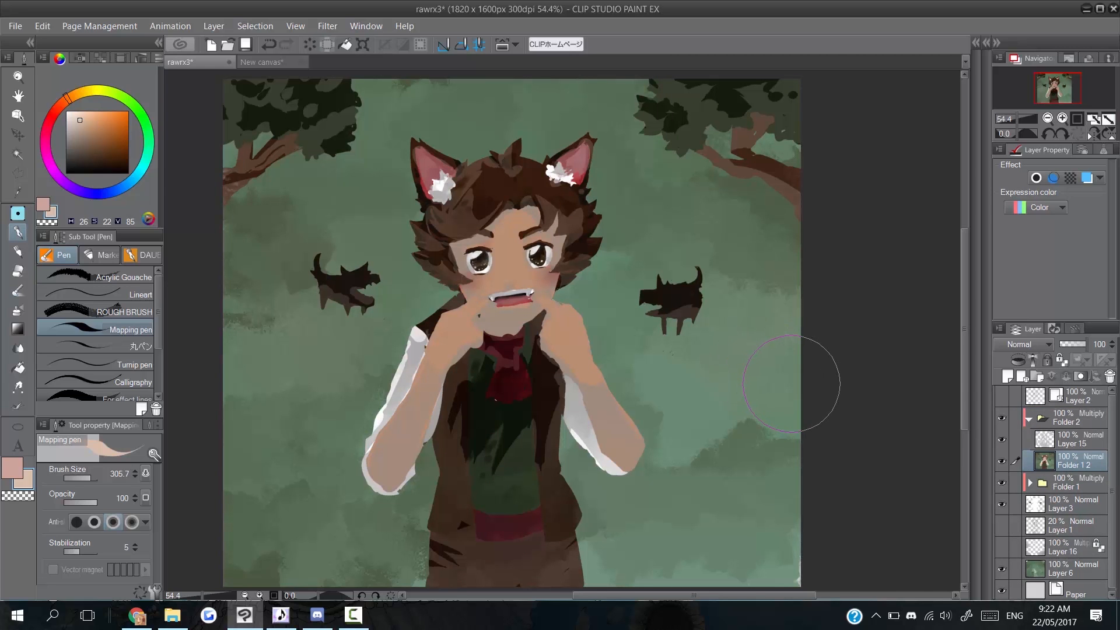
drag(1098, 458, 1075, 439)
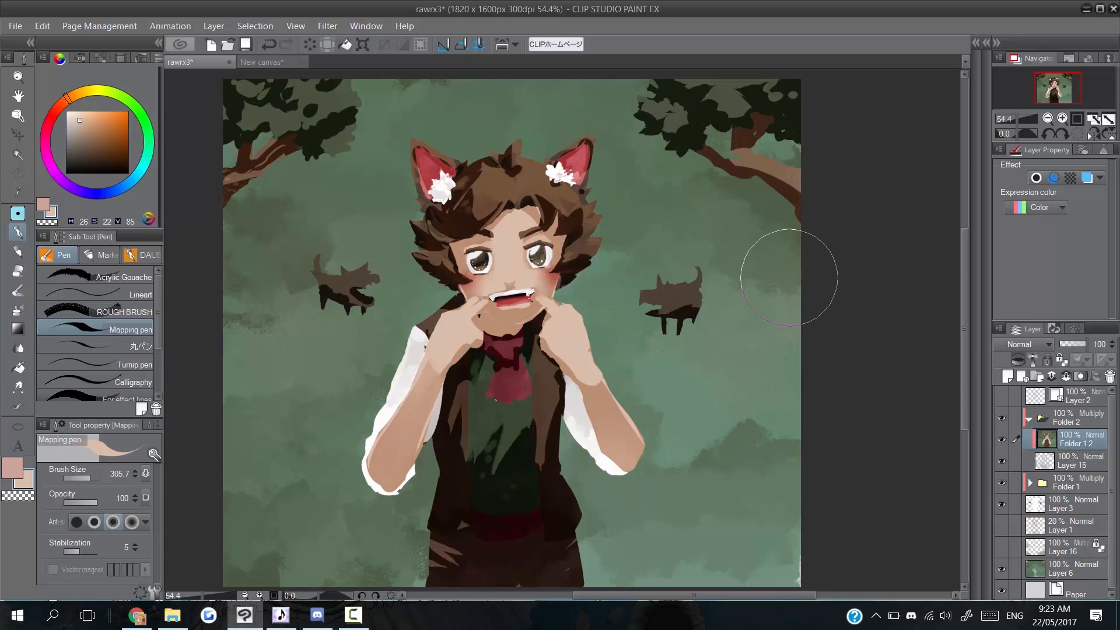
click(42, 26)
mouse_move(108, 279)
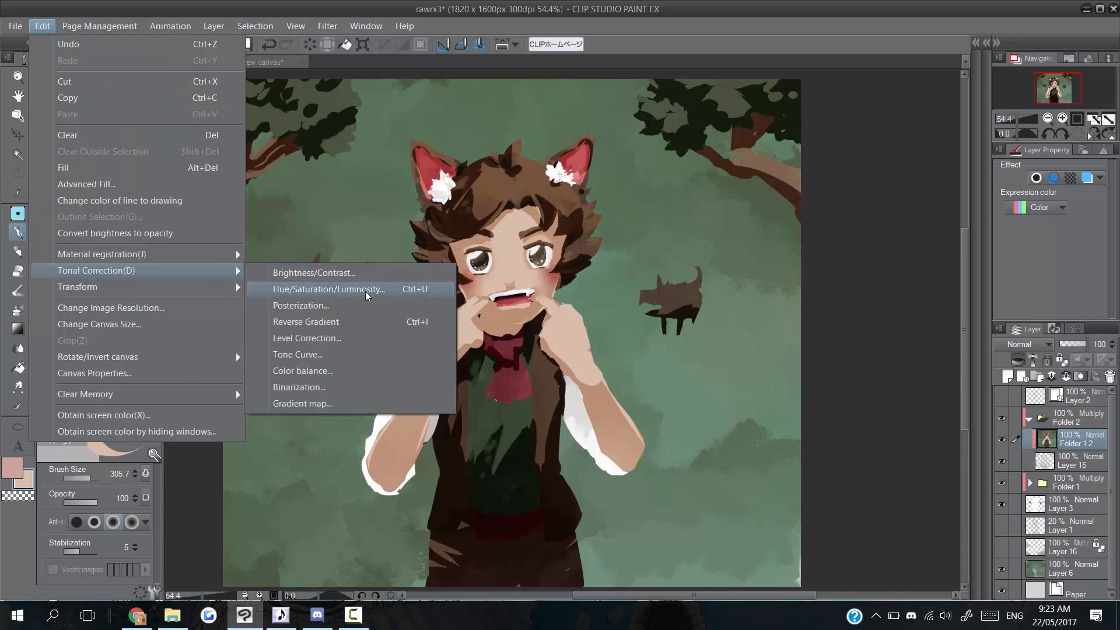
Apply Hue/Saturation/Luminosity with Hue at -180 to the Folder 1 2 copy.
click(382, 292)
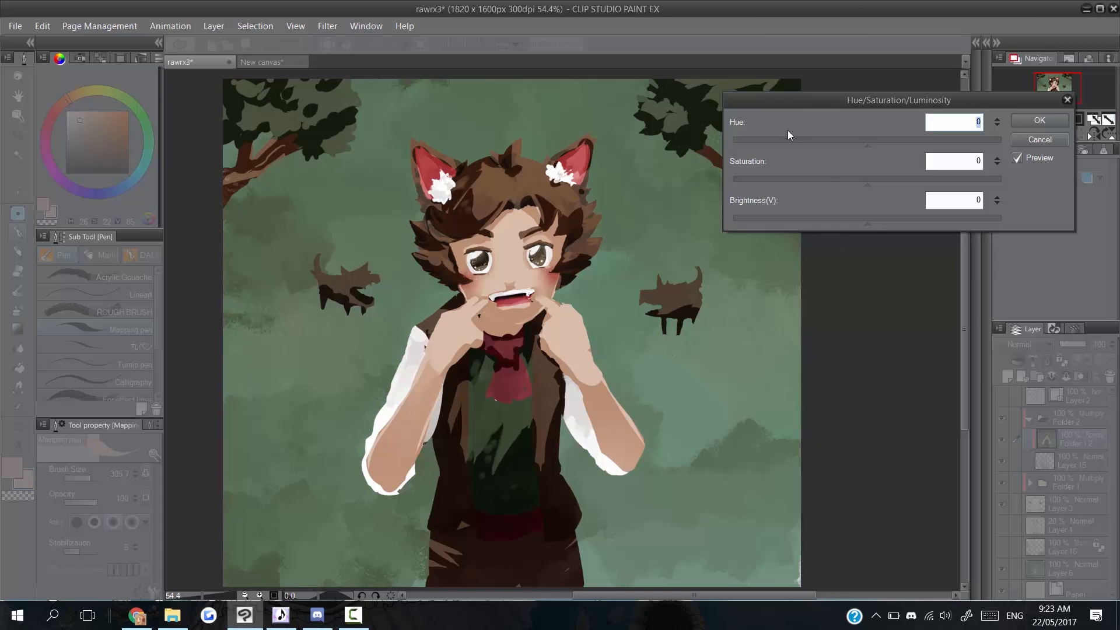
drag(788, 139, 713, 142)
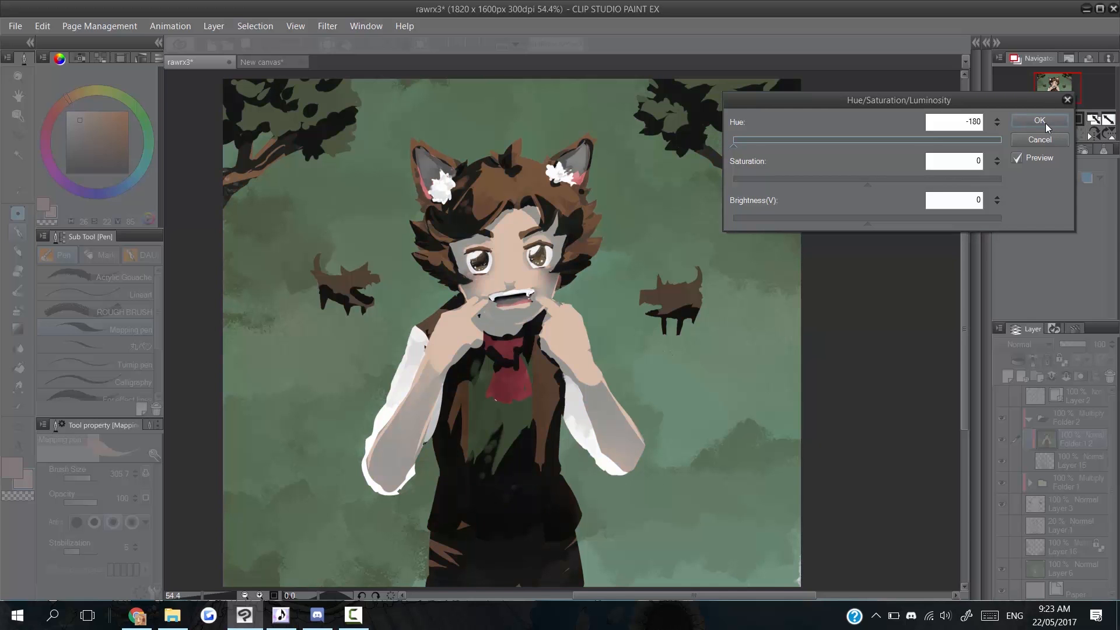
click(1029, 122)
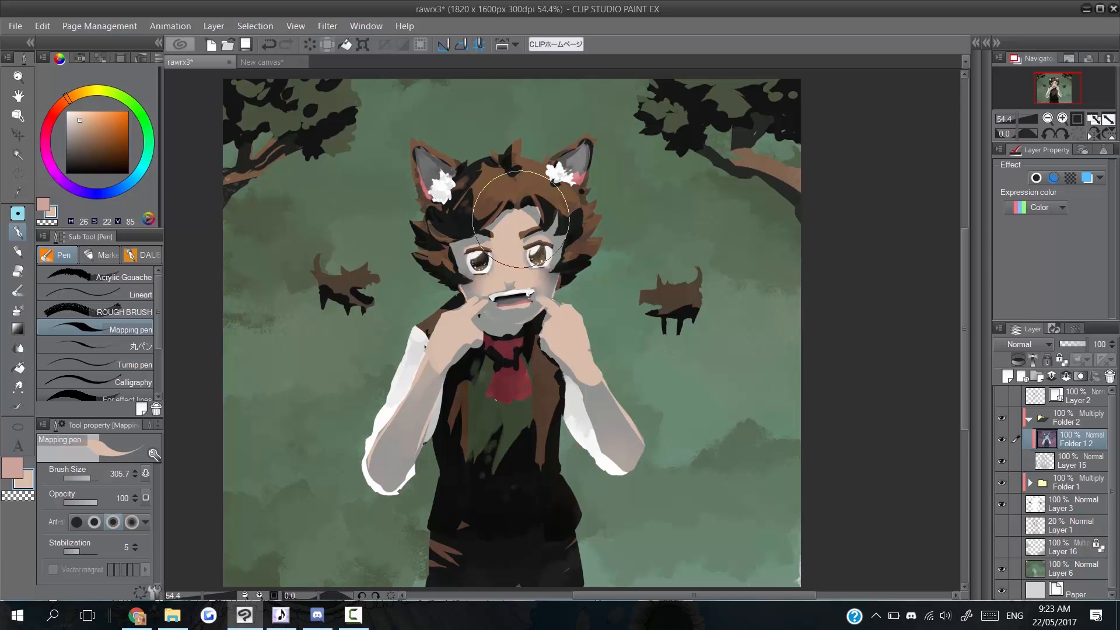
Show the Layer 2 line art, set Folder 1 2 to 20% opacity, then bring up the Chrome reference.
click(1001, 396)
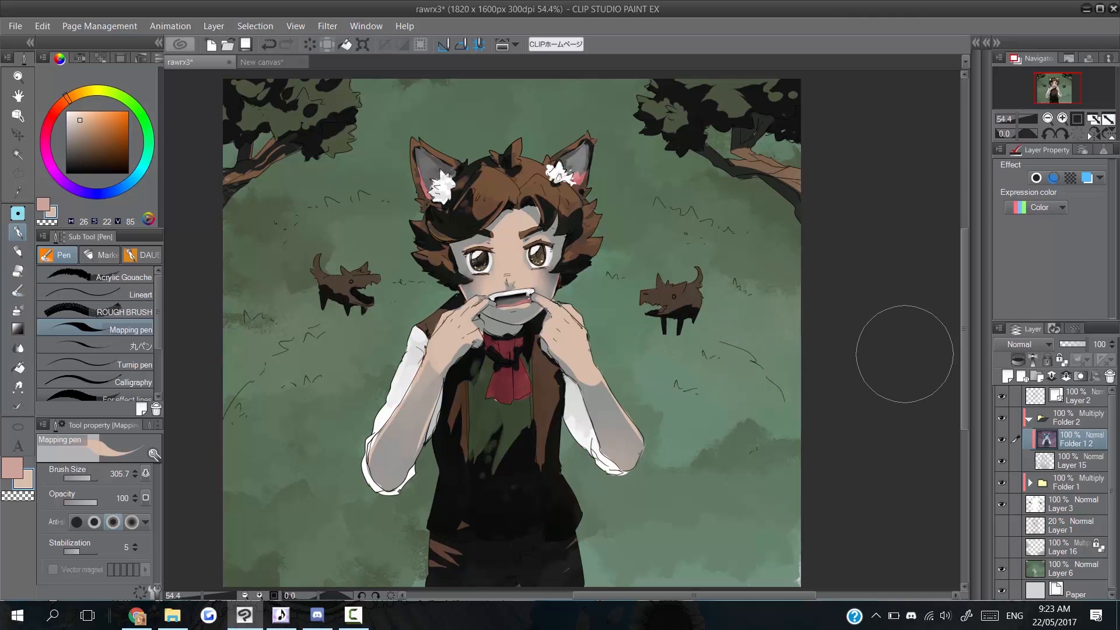
click(1100, 344)
text(20)
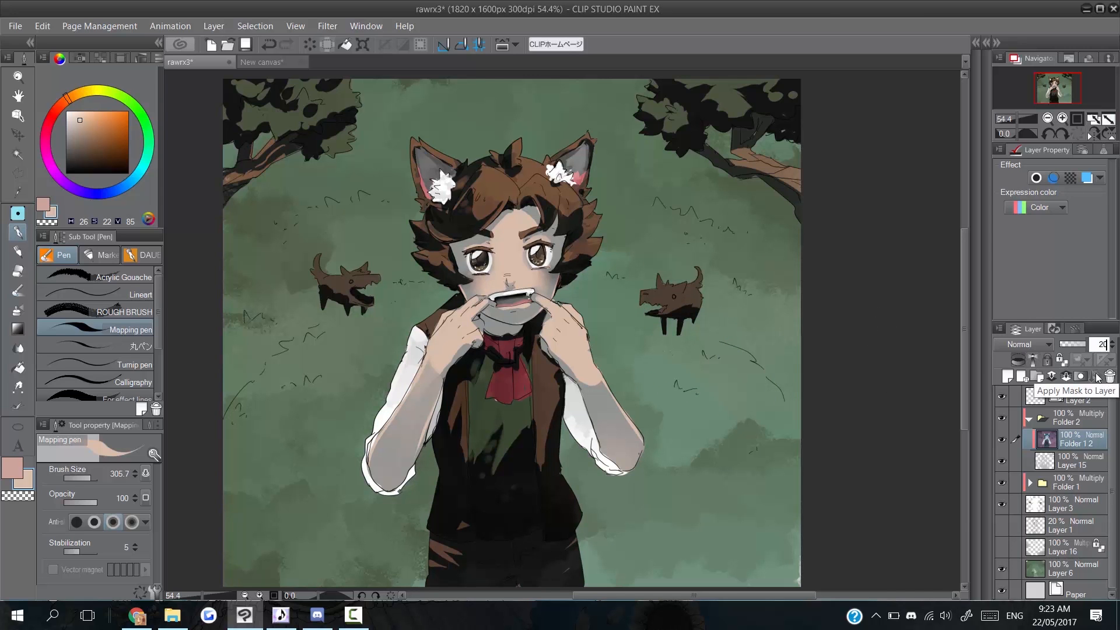
key(Return)
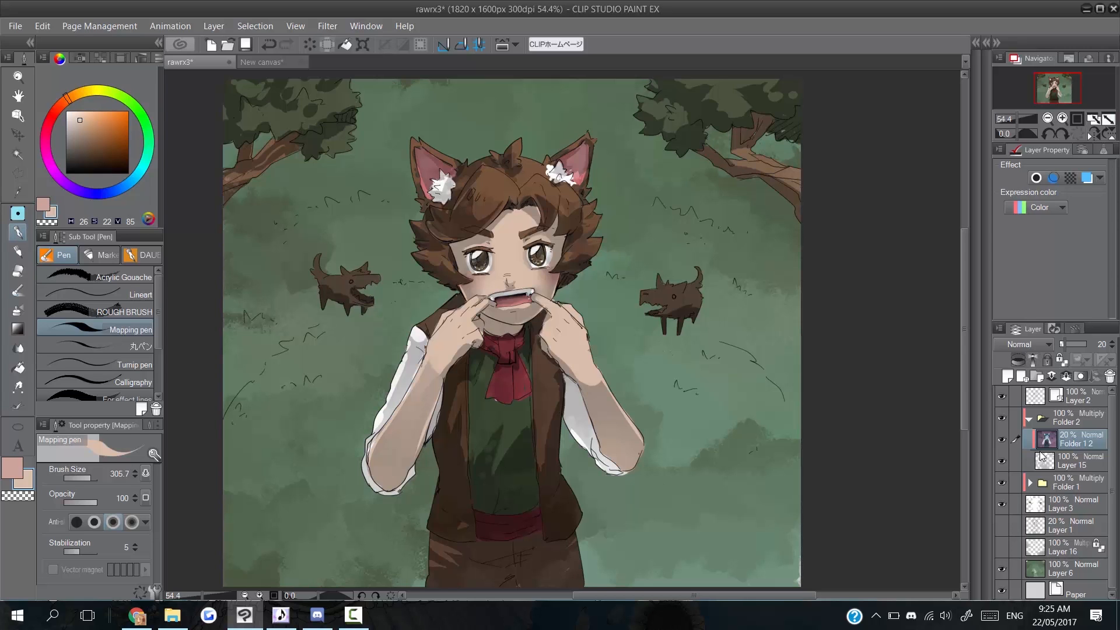
key(alt+Tab)
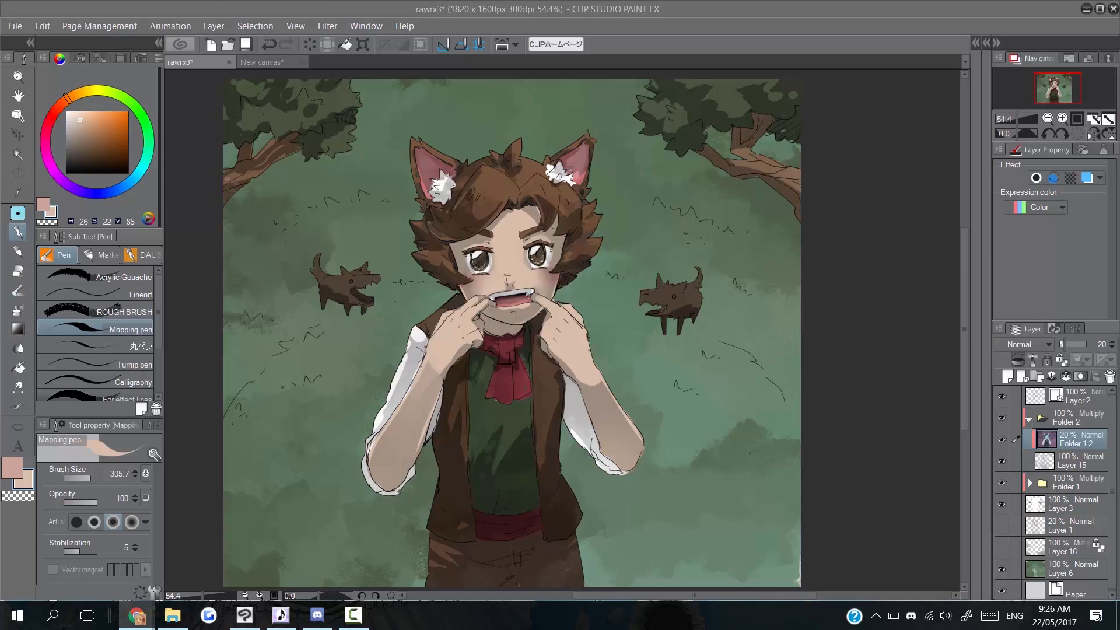
drag(418, 0, 192, 63)
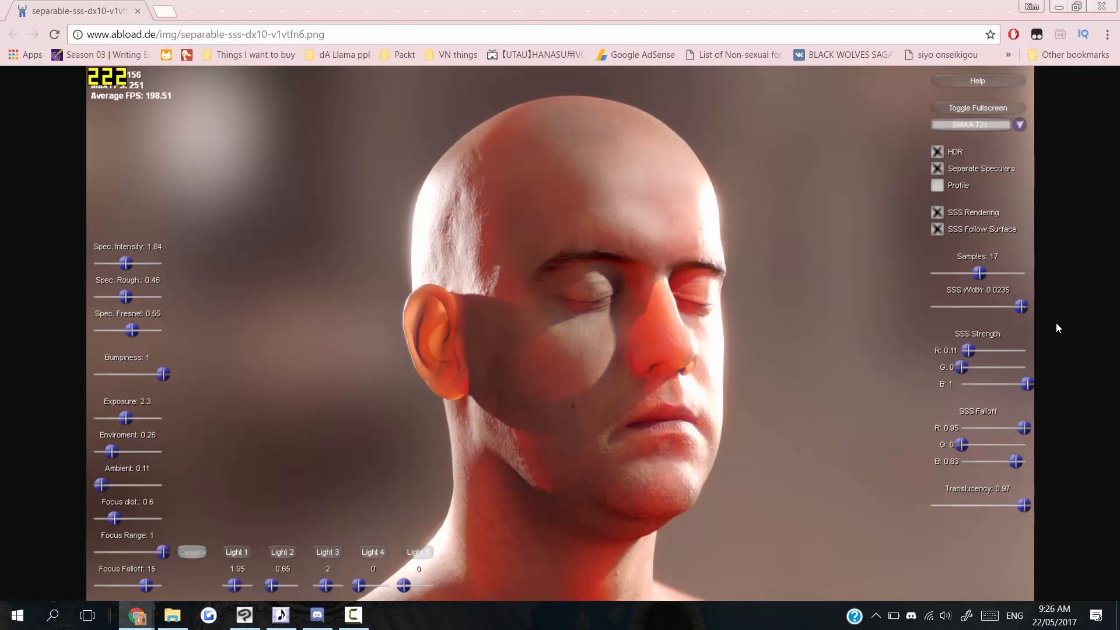
Minimize Chrome to return to the rawrx3 painting in Clip Studio Paint.
click(1060, 7)
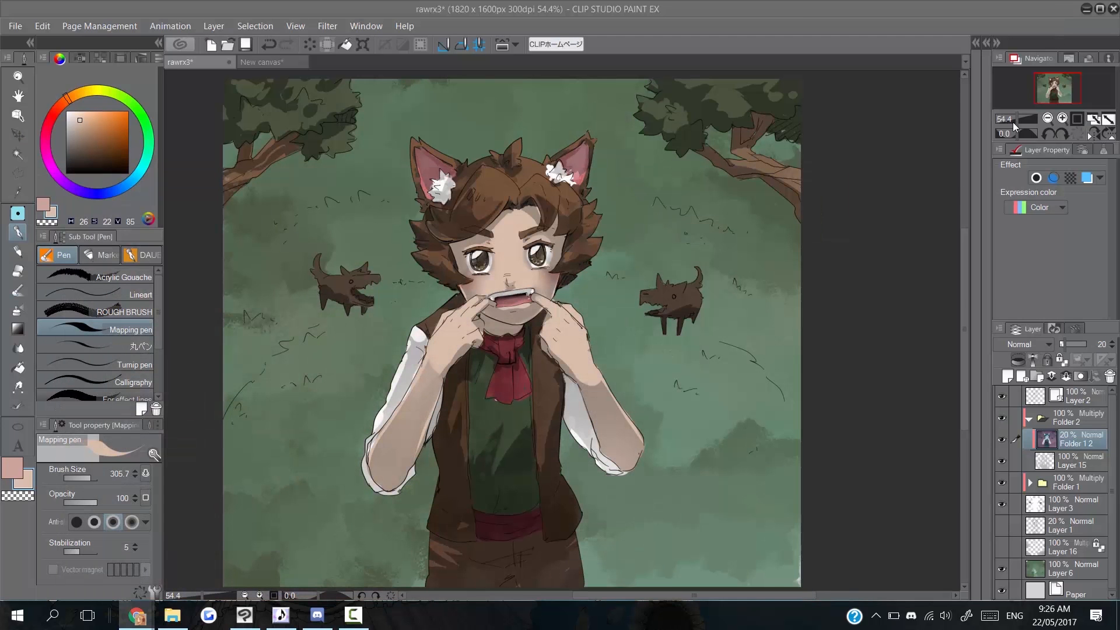
Add a new layer clipped to Folder 1 2, make the skin colour redder, and set brush size 92.5.
click(1008, 376)
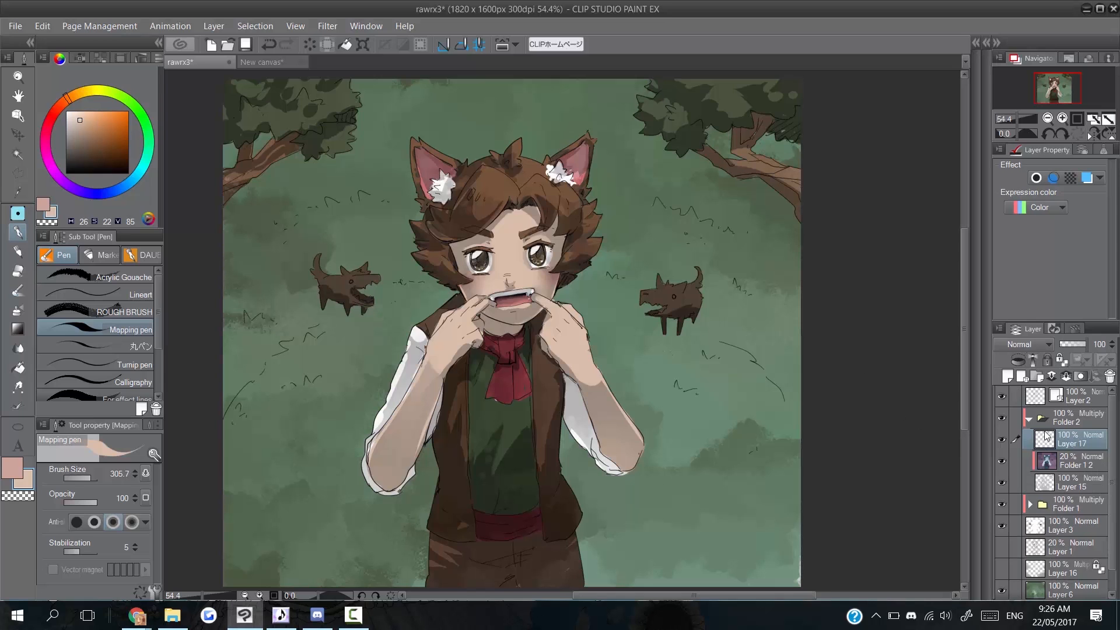
click(1025, 361)
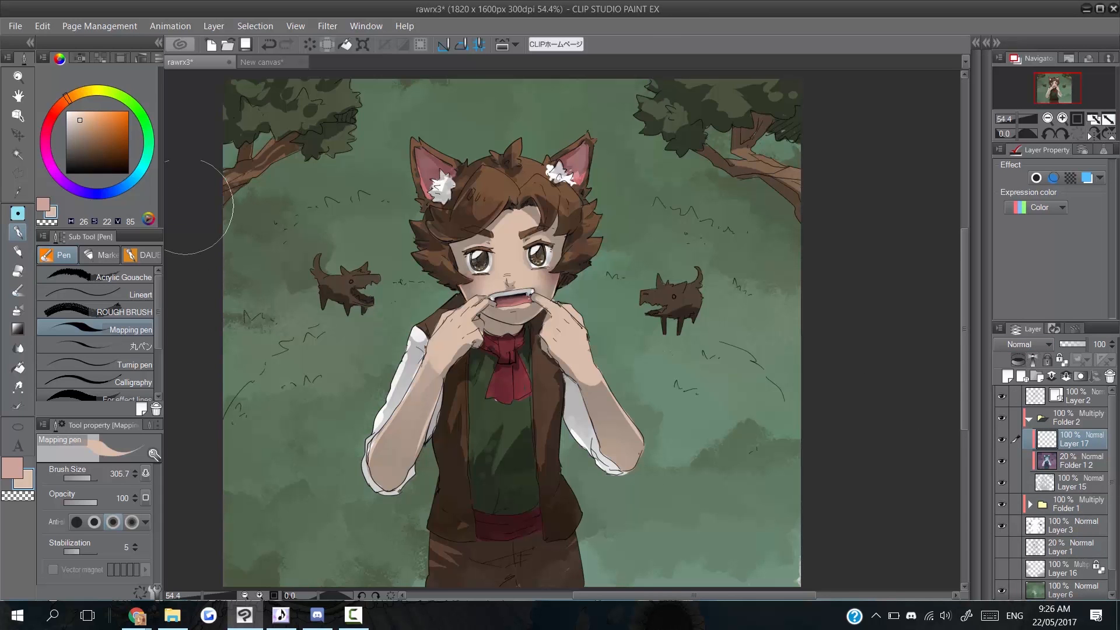
drag(509, 248, 517, 255)
click(64, 108)
drag(63, 105, 62, 106)
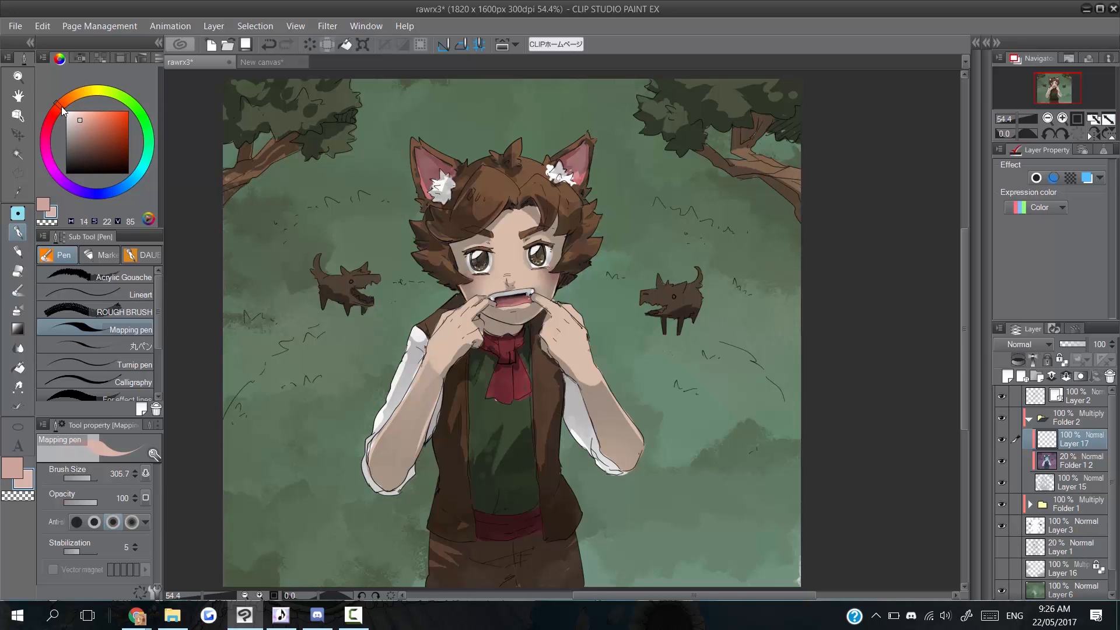
click(81, 120)
drag(93, 482, 86, 480)
Paint pink skin tone over the cheeks, face, forearms and inner ears.
mouse_move(506, 307)
mouse_down()
mouse_move(477, 292)
mouse_move(458, 251)
mouse_move(511, 214)
mouse_move(543, 233)
mouse_move(555, 219)
mouse_move(559, 277)
mouse_move(523, 266)
mouse_move(545, 301)
mouse_up()
drag(426, 173, 431, 198)
drag(578, 156, 572, 172)
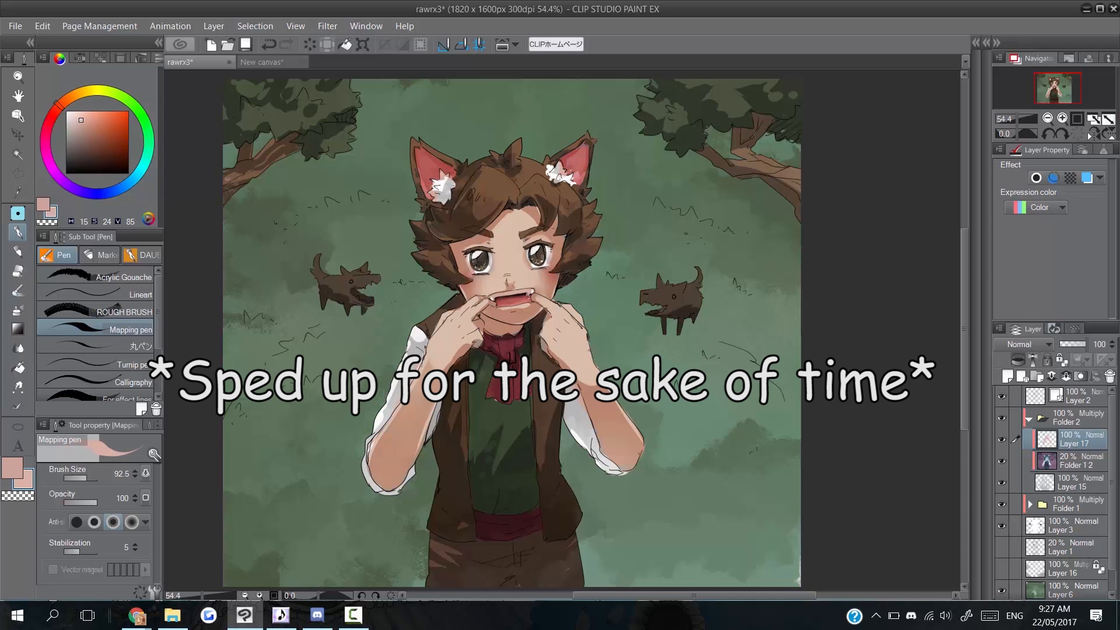
Set Layer 17's opacity to 69%.
key(e)
click(1099, 345)
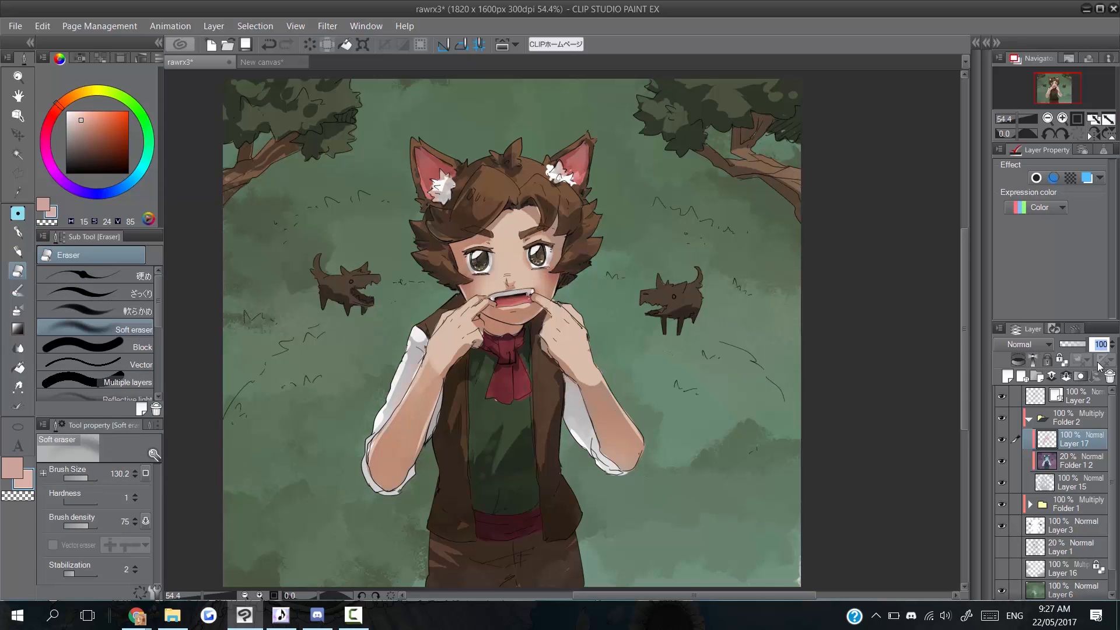
text(69)
key(Return)
Pick a dark olive, switch to the soft airbrush, sample forest green, and add Layer 18.
drag(55, 106, 101, 92)
click(85, 141)
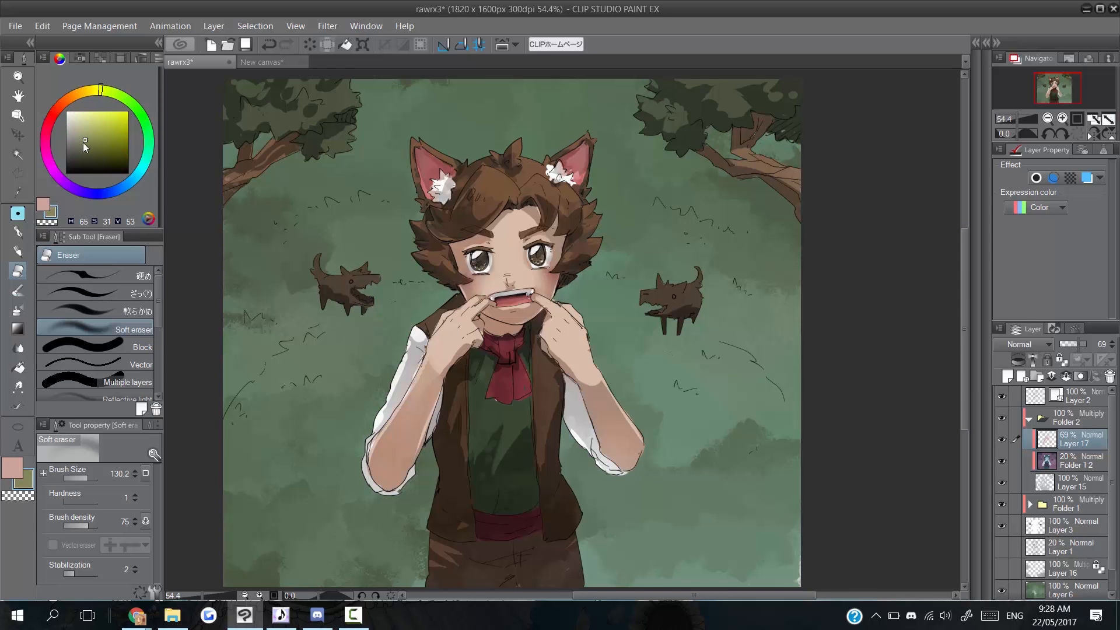
click(18, 309)
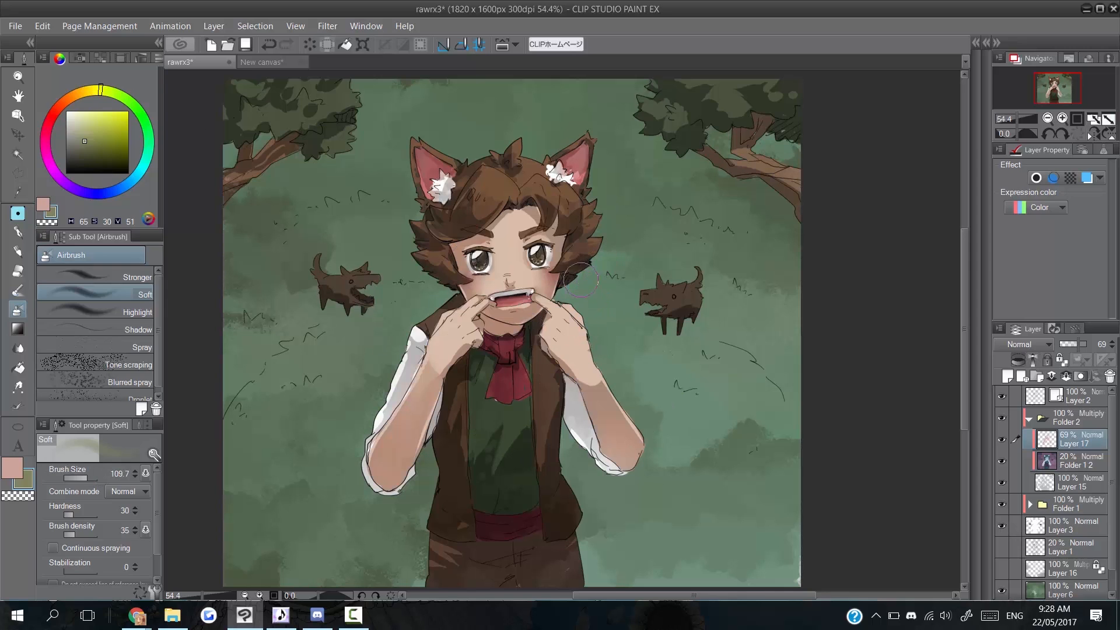
alt+click(589, 240)
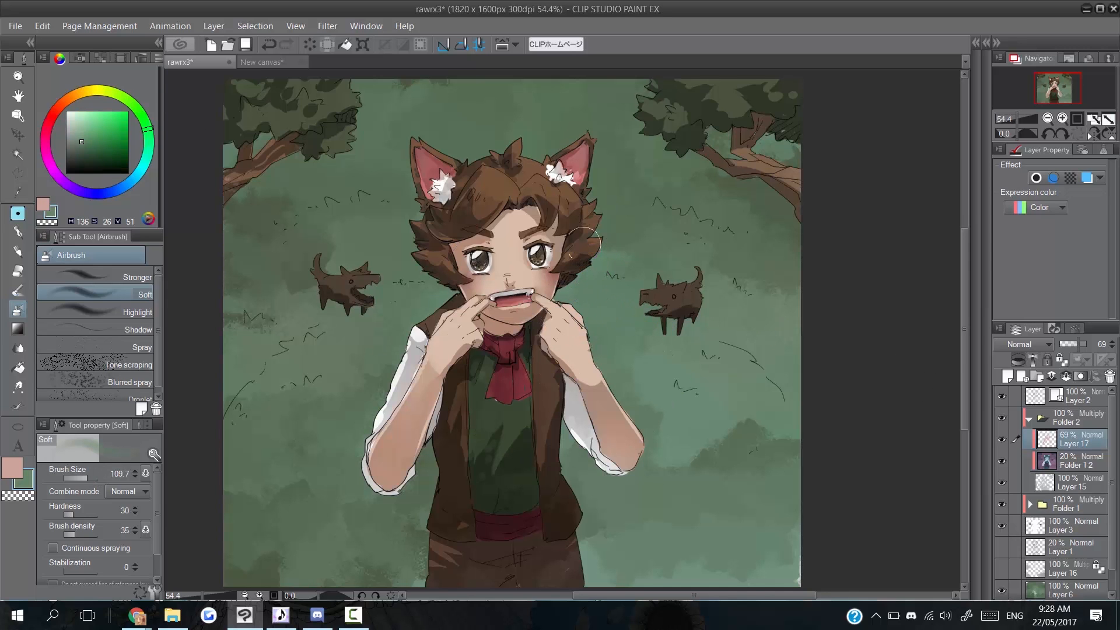
click(1006, 379)
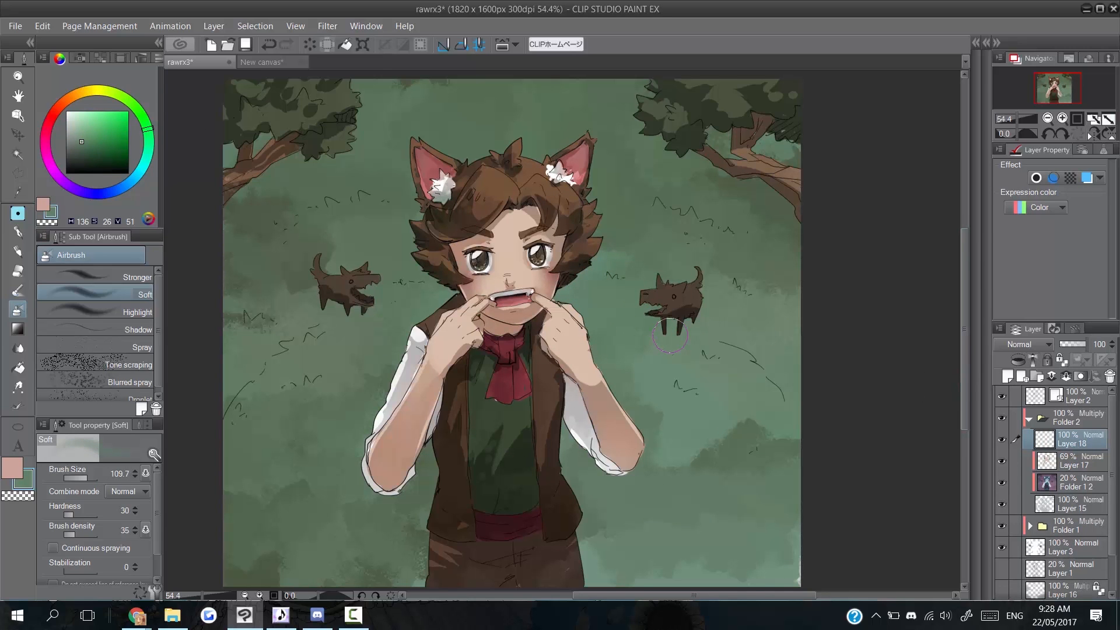
scroll(670, 336, down, 1)
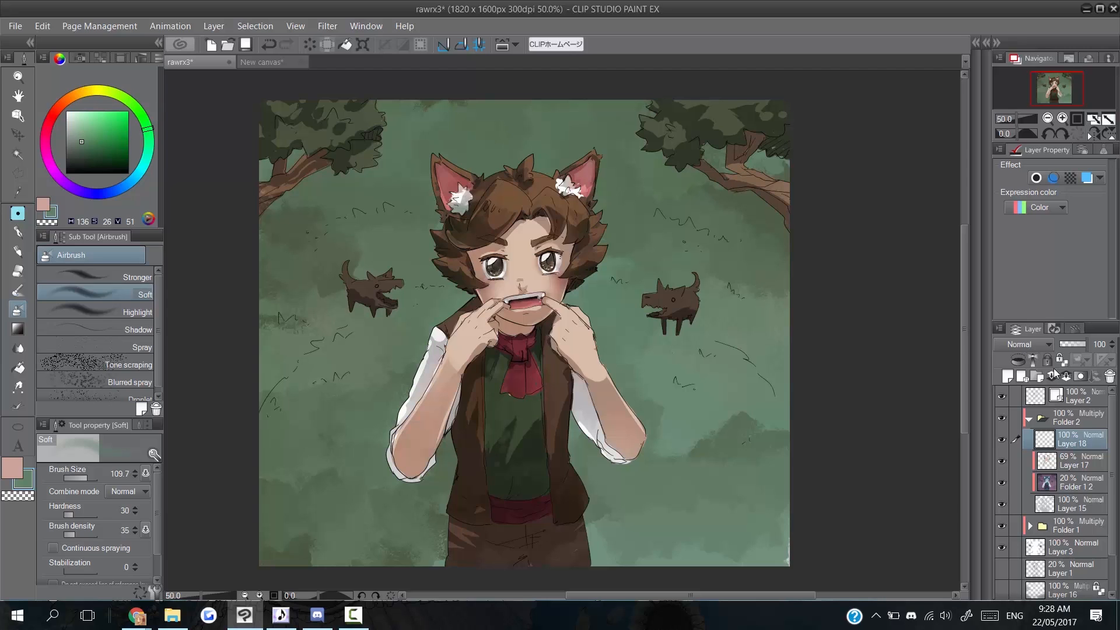
Clip Layer 18 to the layer below and set a white Airbrush at size 362.6.
click(1019, 361)
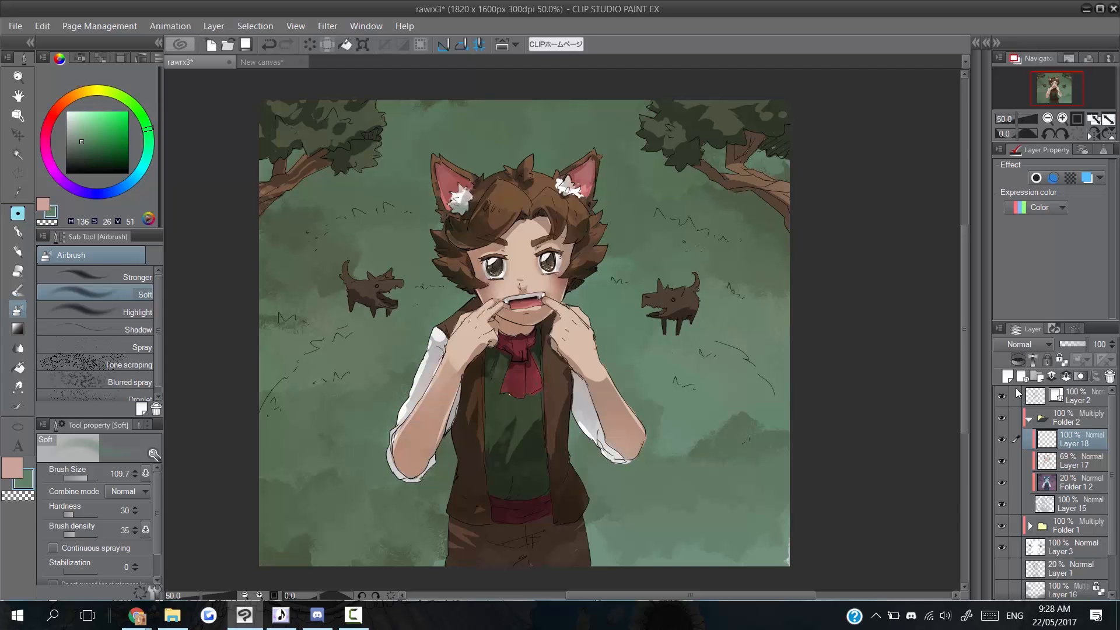
drag(97, 157, 66, 174)
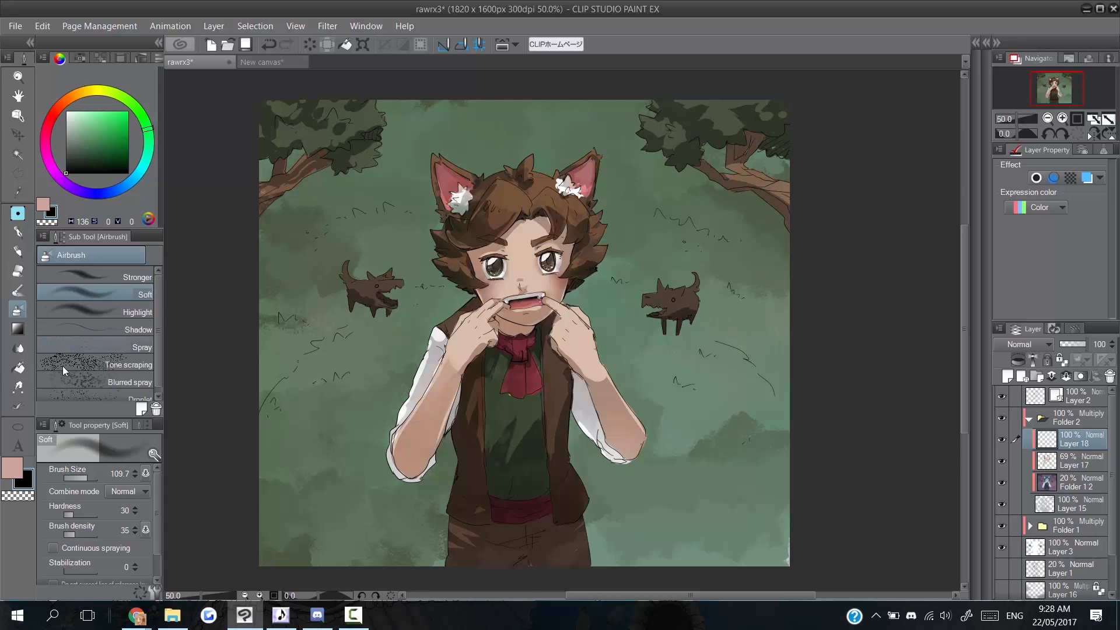
drag(88, 478, 96, 477)
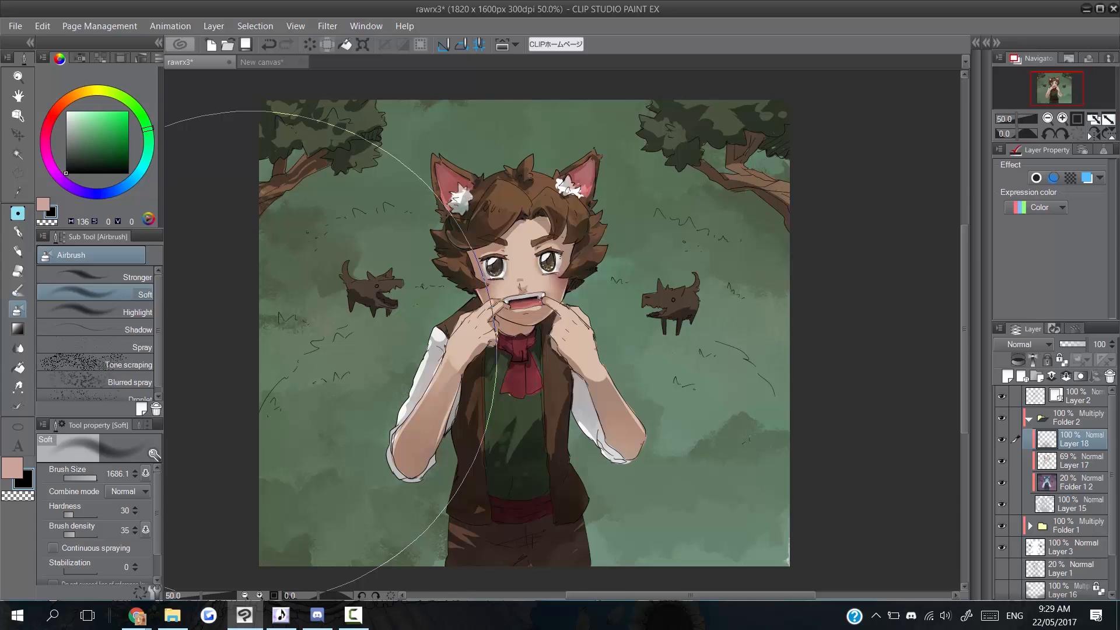
click(66, 111)
click(91, 479)
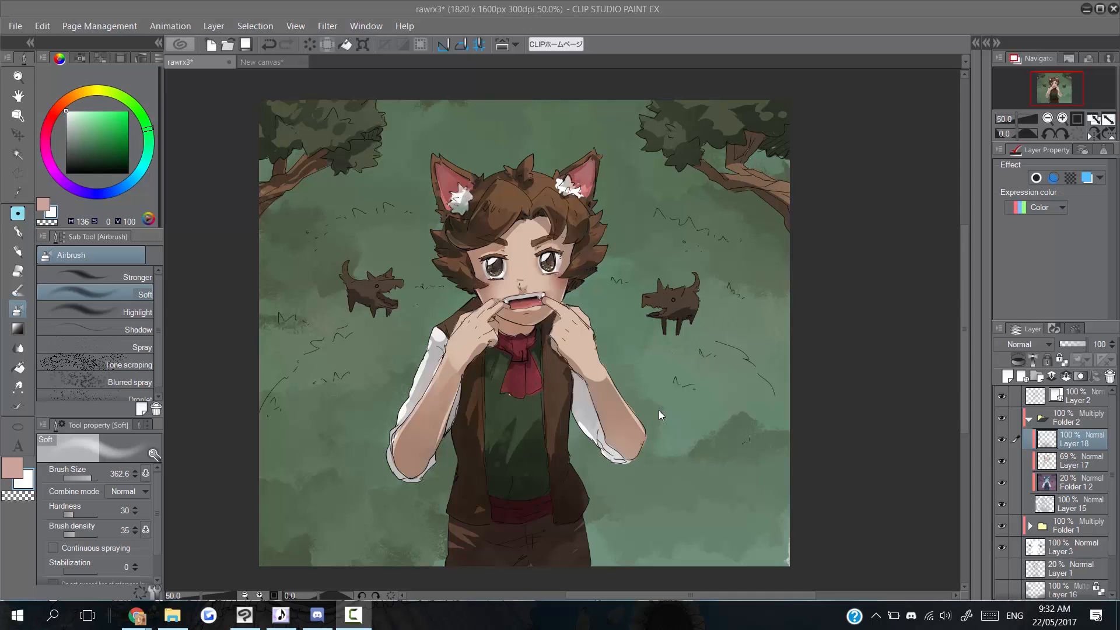
click(1052, 485)
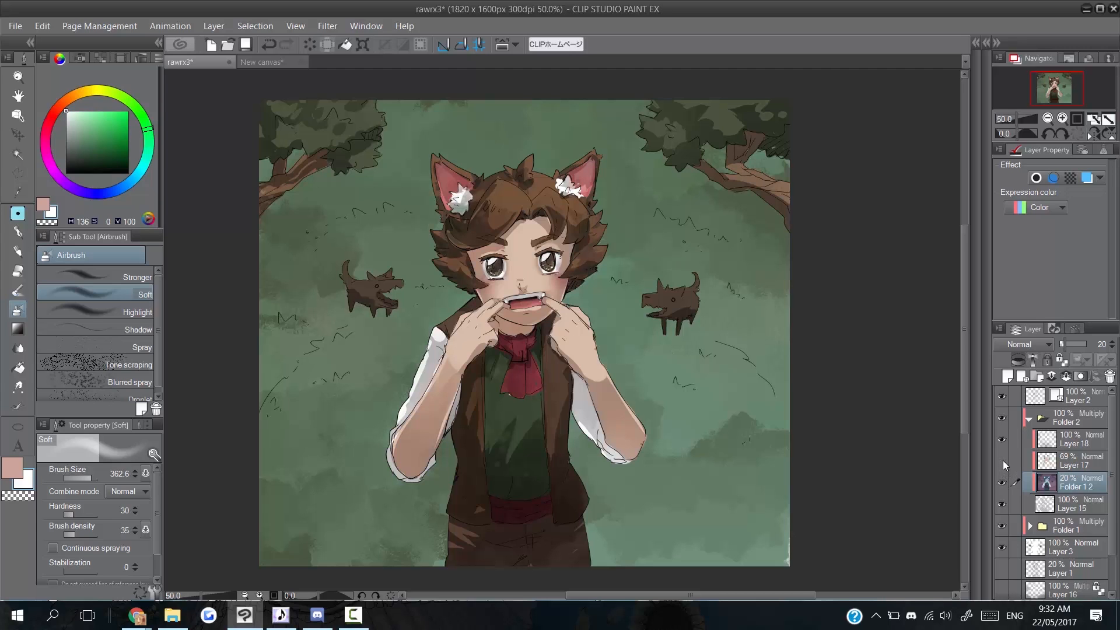
click(1004, 462)
click(1003, 462)
click(1003, 461)
click(1003, 462)
click(1002, 441)
click(1002, 441)
click(1003, 440)
click(1003, 440)
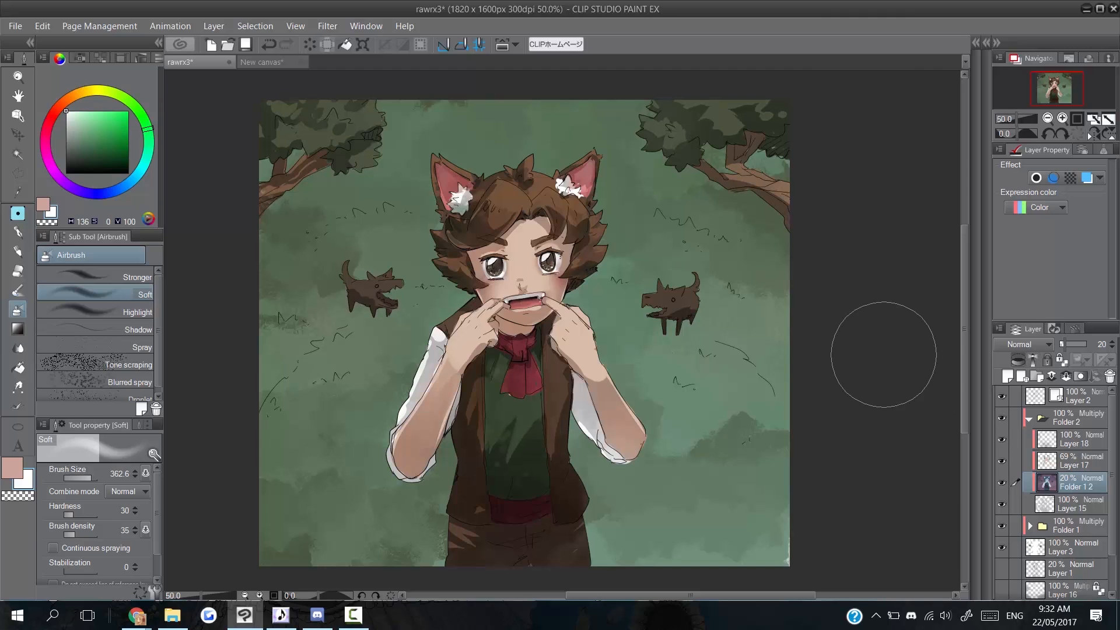